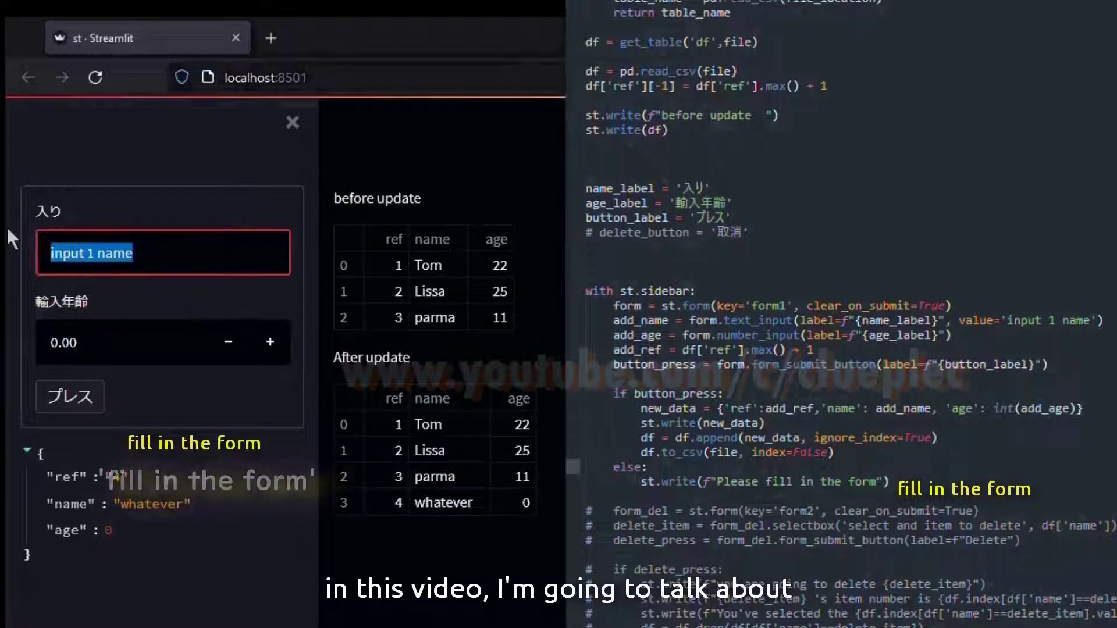
{"action": "type", "text": "the fir"}
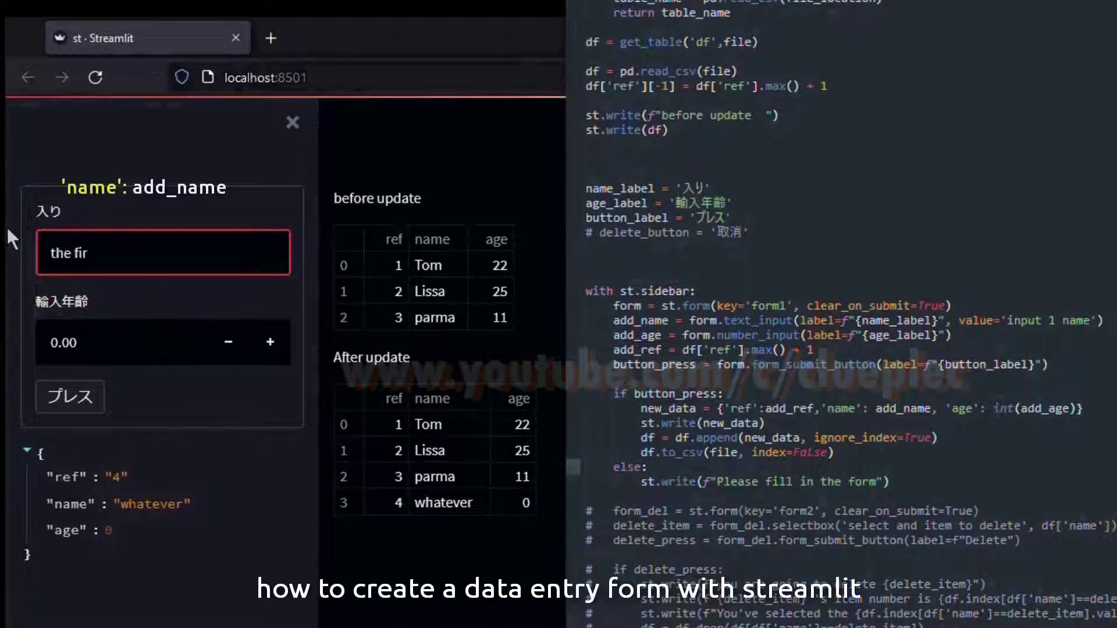
{"action": "key", "text": "BackSpace"}
{"action": "type", "text": "fth"}
Enter 'the fifth' with age 18 in the sidebar form and submit it.
{"action": "key", "text": "Tab"}
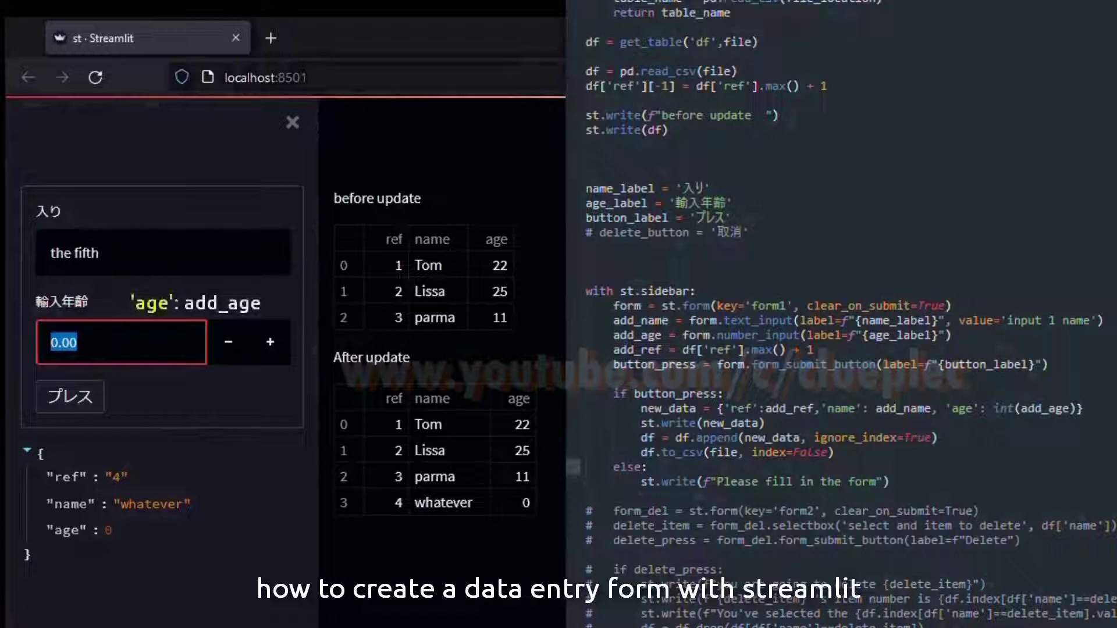
{"action": "type", "text": "18"}
{"action": "left_click", "coordinate": [70, 397]}
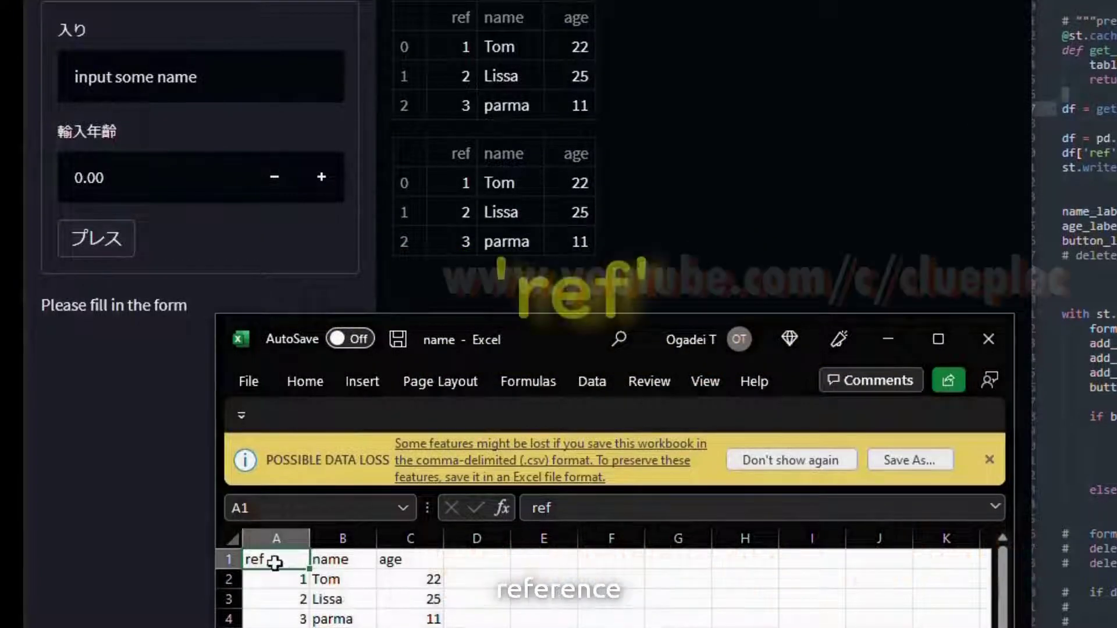
Enter trial ref values 4 and 5 in cells A5 and A6 of name.csv.
{"action": "key", "text": "Right"}
{"action": "key", "text": "Right"}
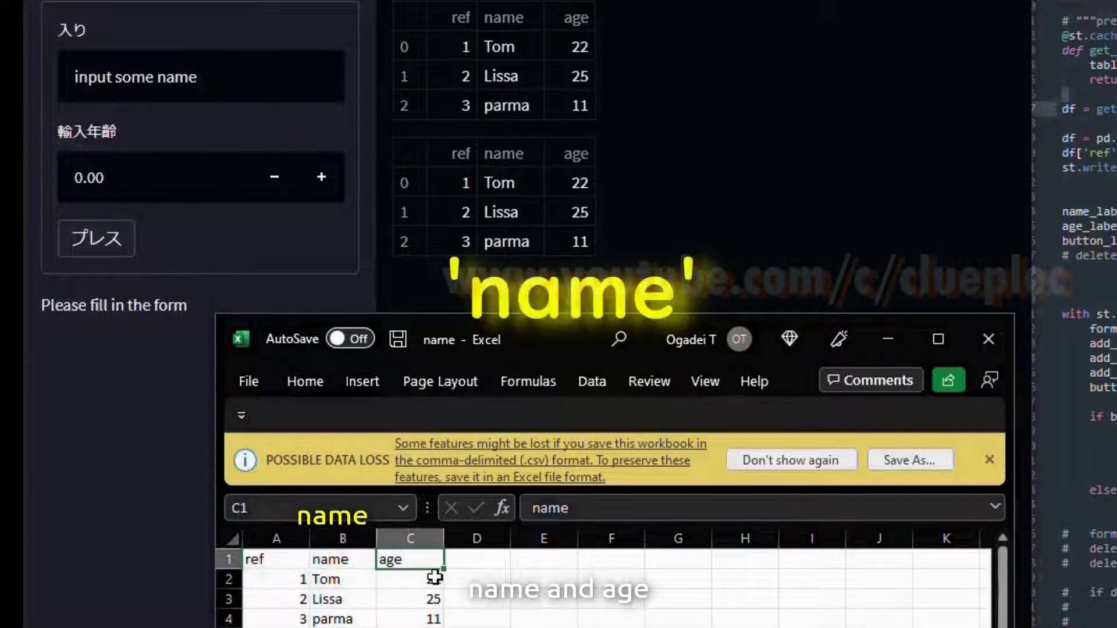
{"action": "key", "text": "Down"}
{"action": "type", "text": "4"}
{"action": "key", "text": "Return"}
{"action": "type", "text": "5"}
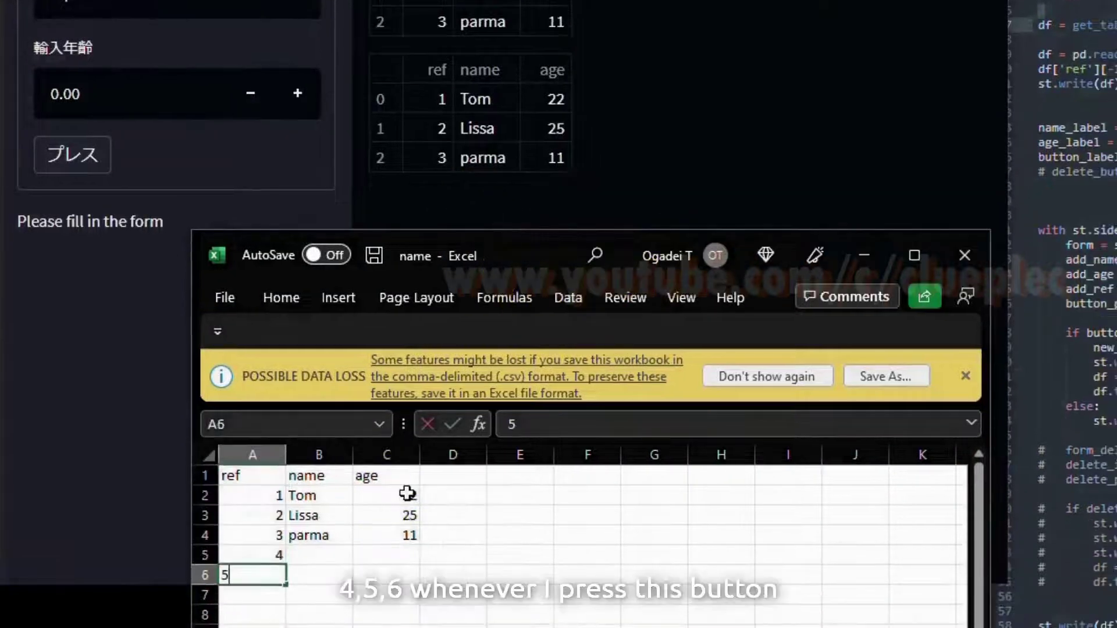
{"action": "key", "text": "Tab"}
Delete the two trial ref values and close name.csv without saving.
{"action": "key", "text": "Left"}
{"action": "key", "text": "Up"}
{"action": "key", "text": "shift+Down"}
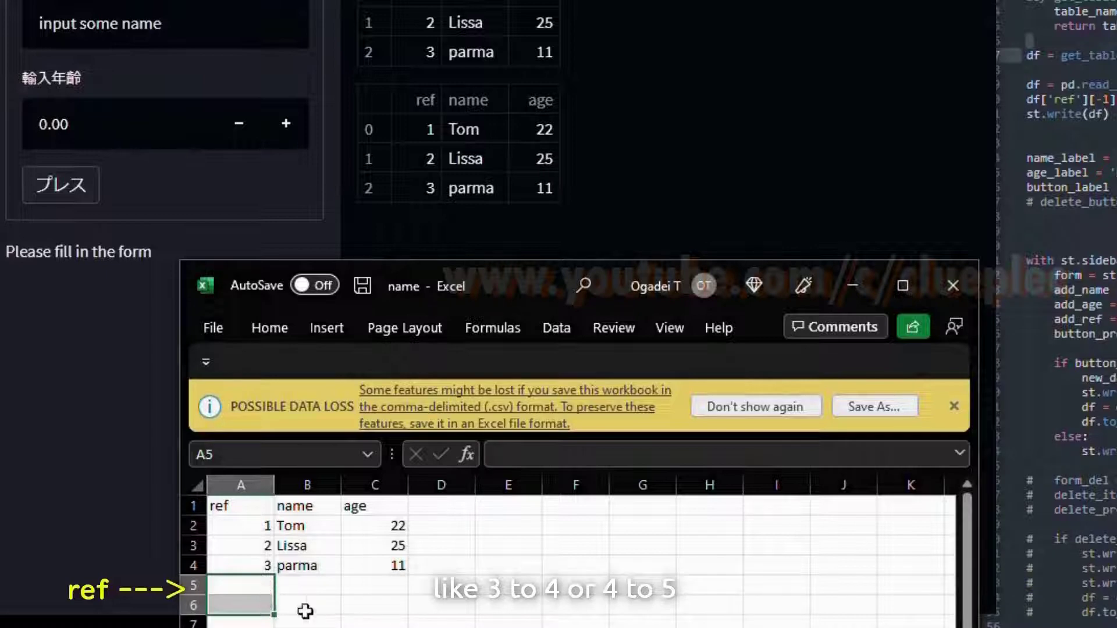
{"action": "left_click", "coordinate": [305, 584]}
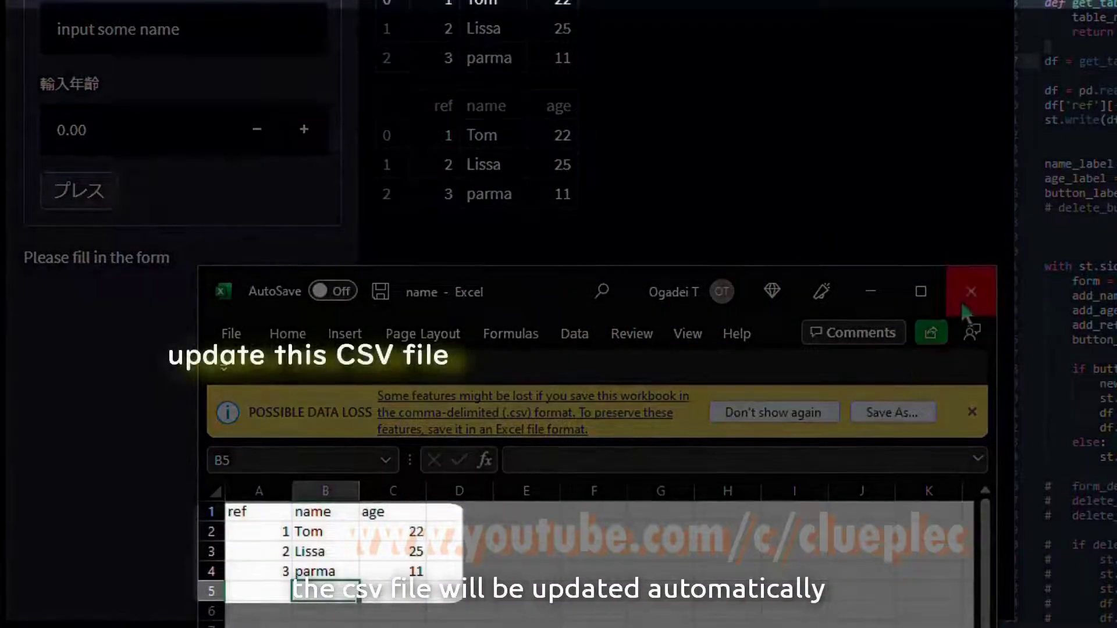
{"action": "left_click", "coordinate": [970, 292]}
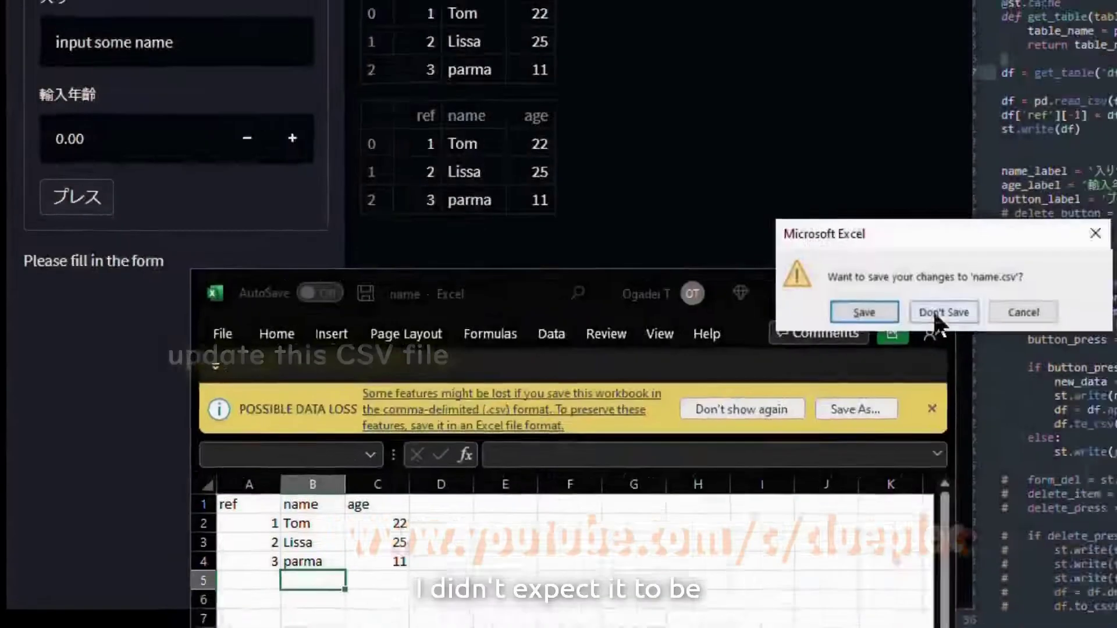
{"action": "left_click", "coordinate": [984, 311]}
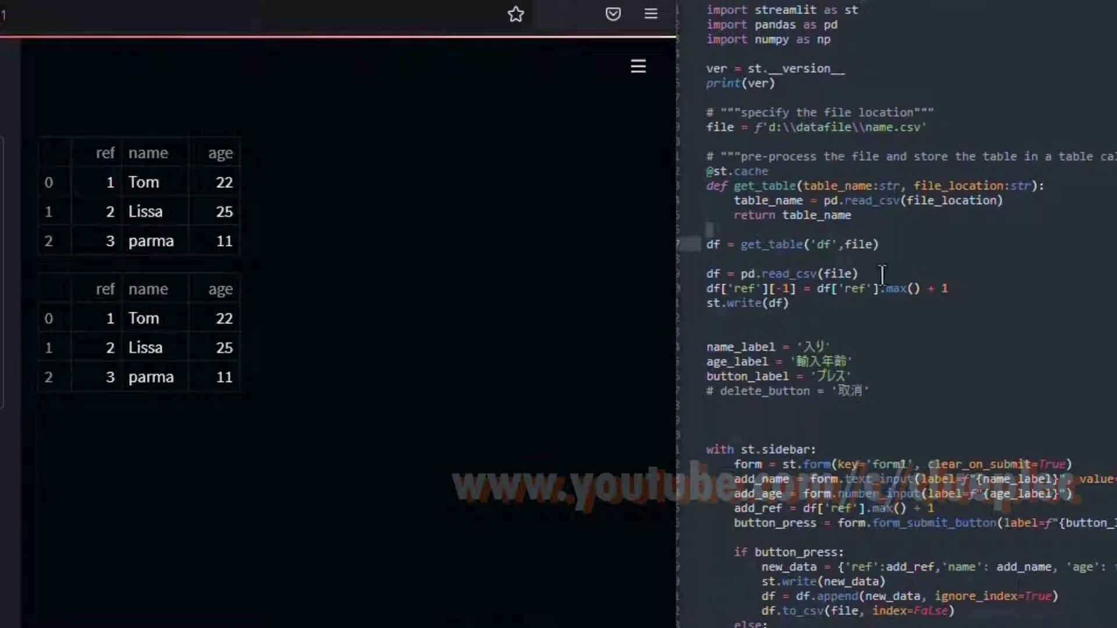
Insert df.set_index('ref') on a new line after read_csv, then select that line.
{"action": "left_click", "coordinate": [882, 275]}
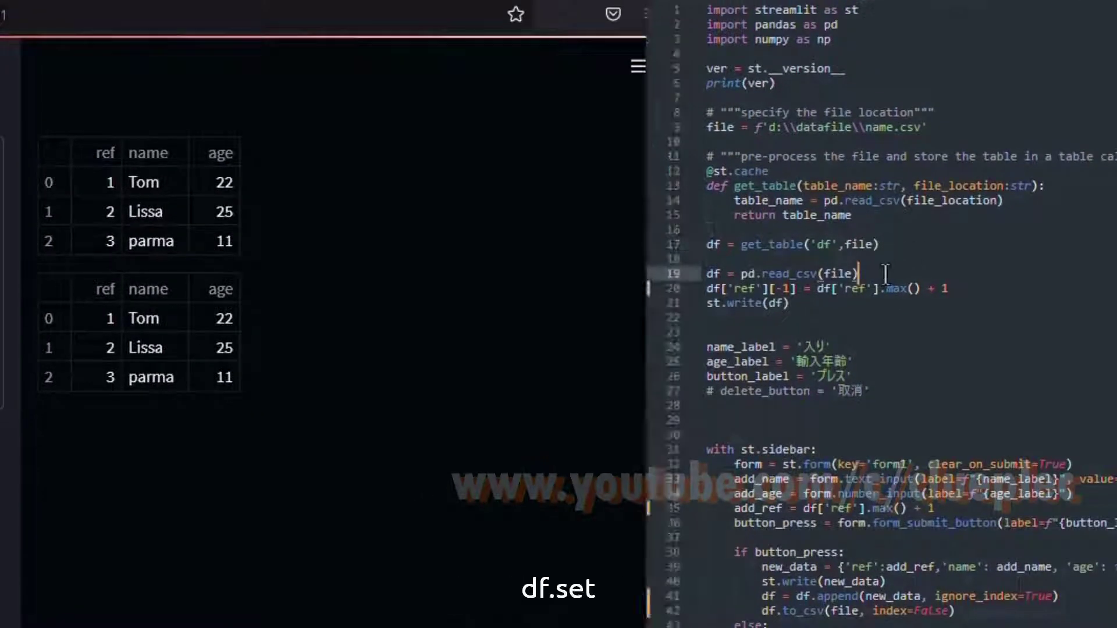
{"action": "key", "text": "Return"}
{"action": "type", "text": "df.set_ind"}
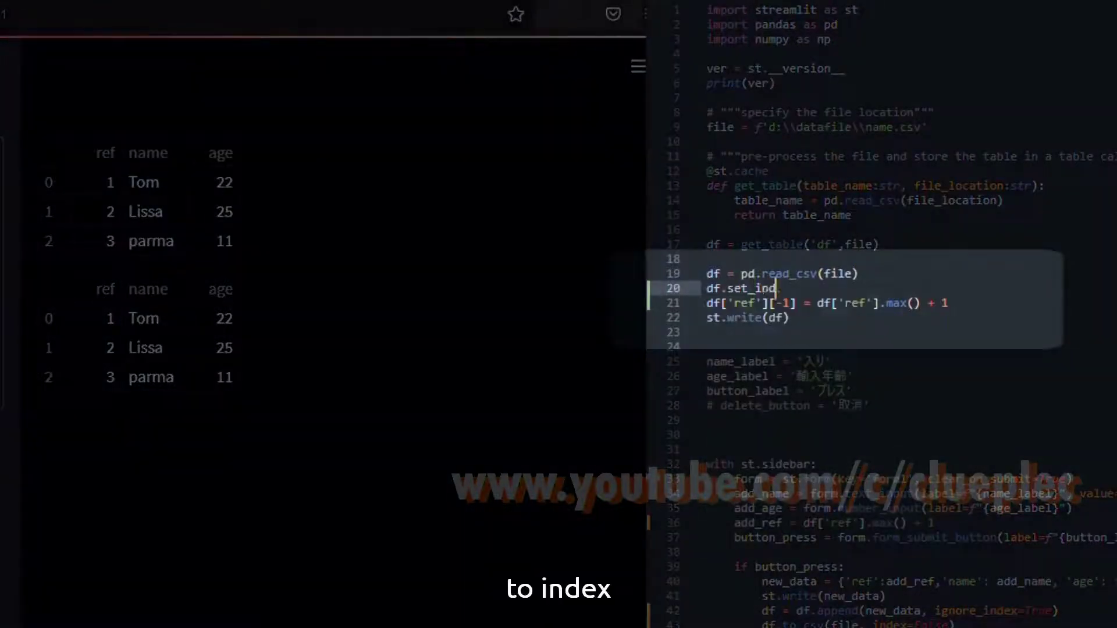
{"action": "type", "text": "('ref"}
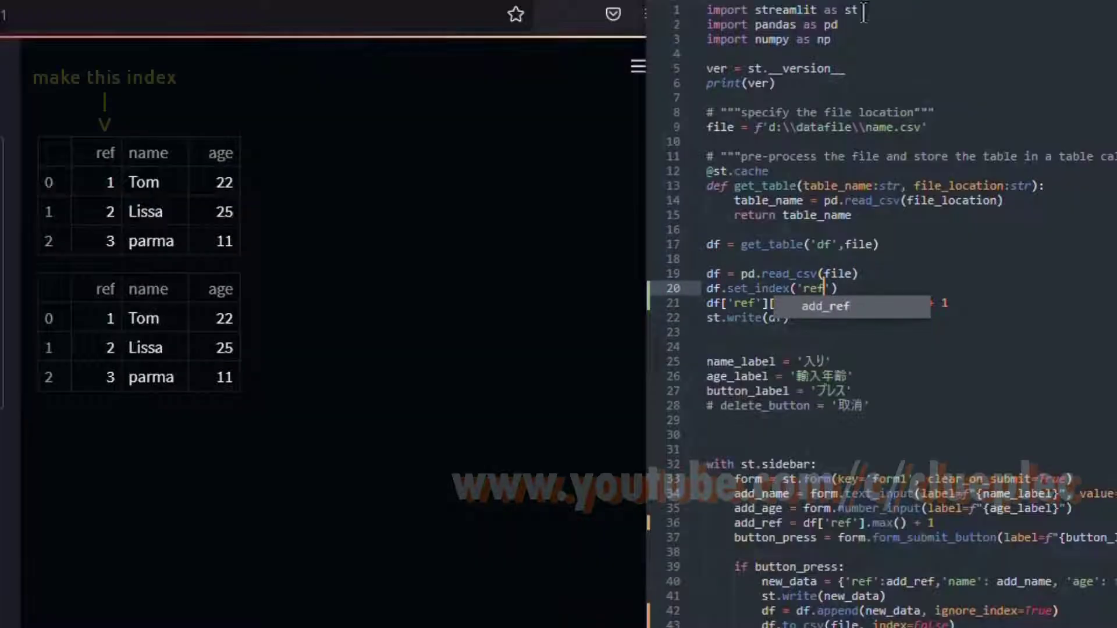
{"action": "scroll", "coordinate": [856, 279], "scroll_direction": "down", "scroll_amount": 1}
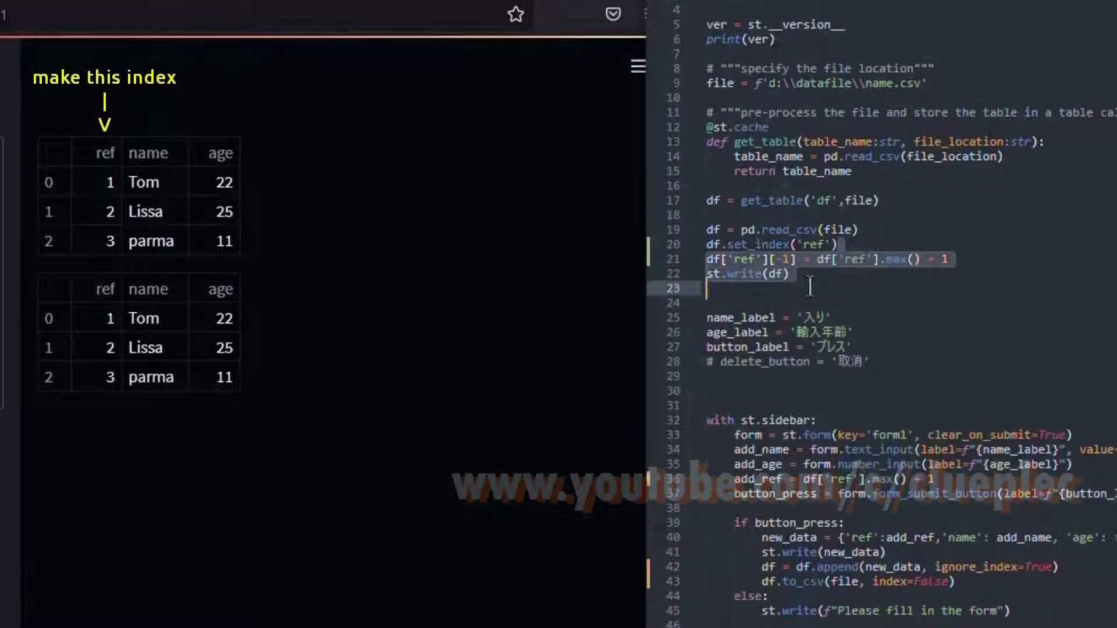
{"action": "left_click_drag", "start_coordinate": [840, 245], "coordinate": [655, 237]}
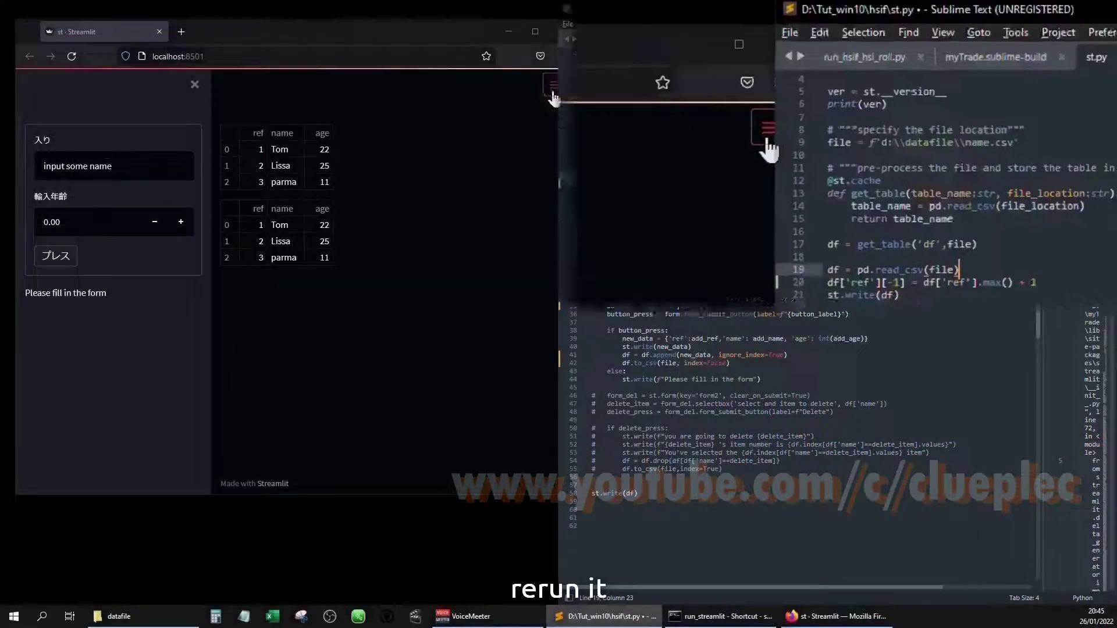
Rerun the app, remove set_index, and add a 'before update' heading, then save.
{"action": "left_click", "coordinate": [554, 84]}
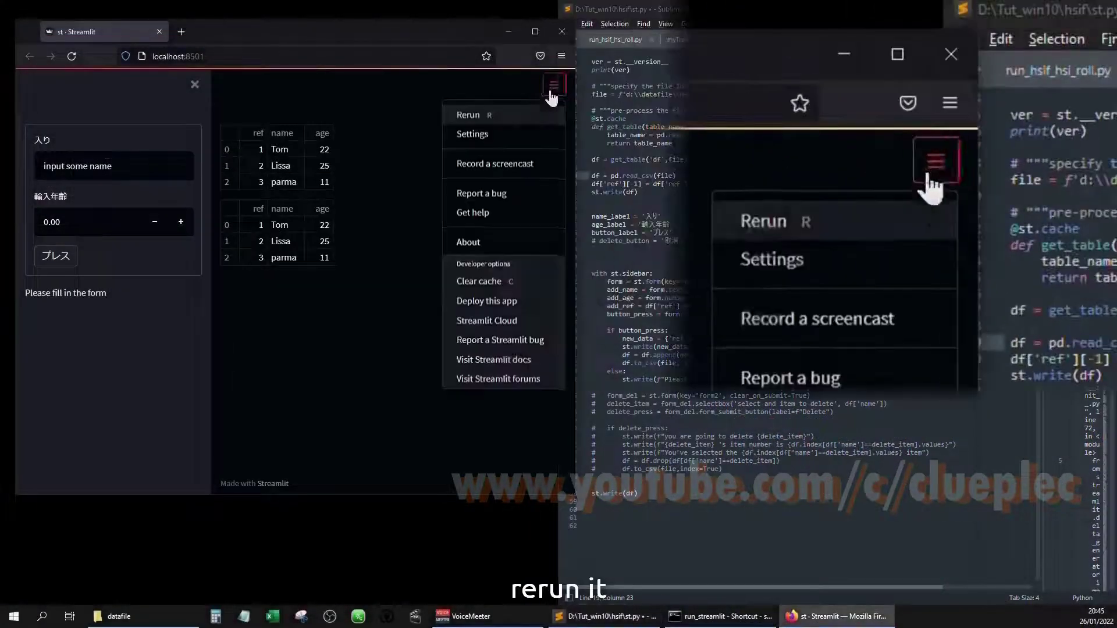
{"action": "left_click", "coordinate": [518, 119]}
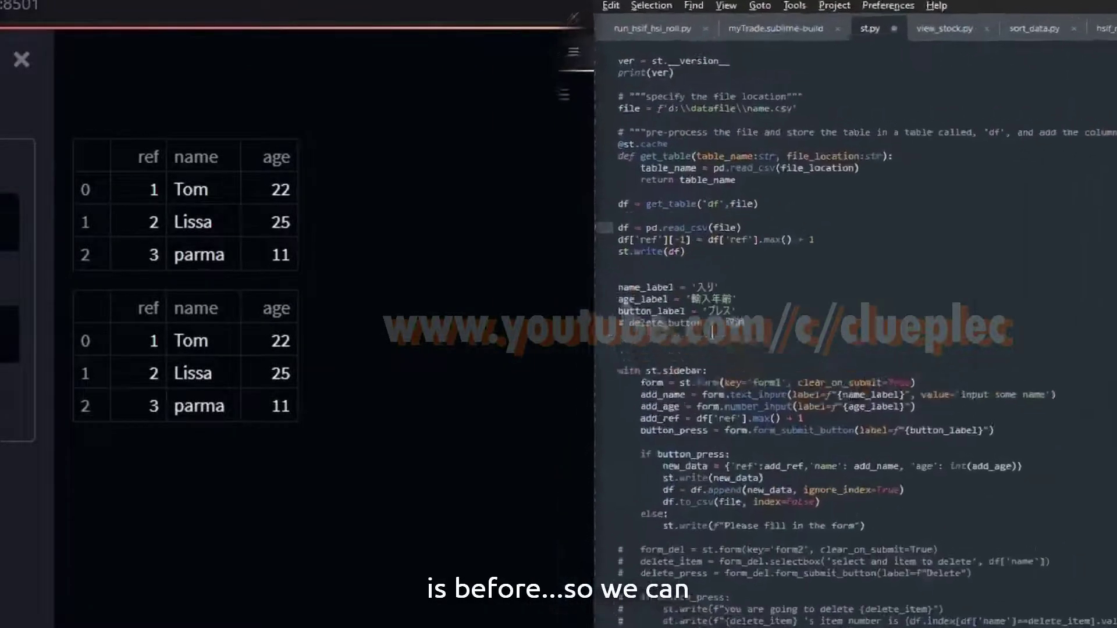
{"action": "key", "text": "Return"}
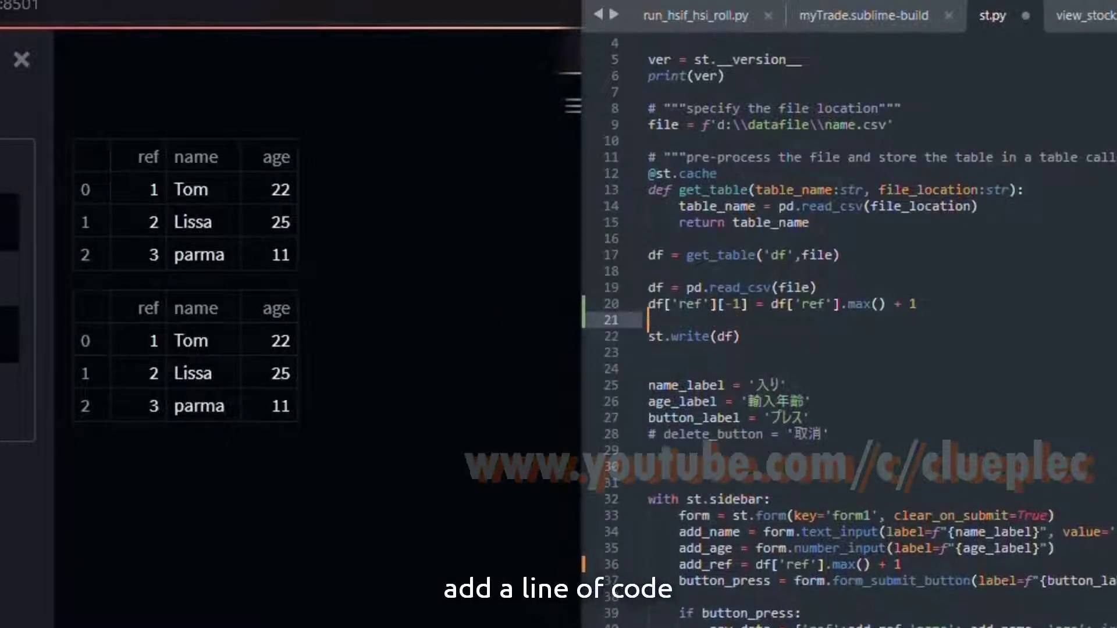
{"action": "type", "text": "st.w"}
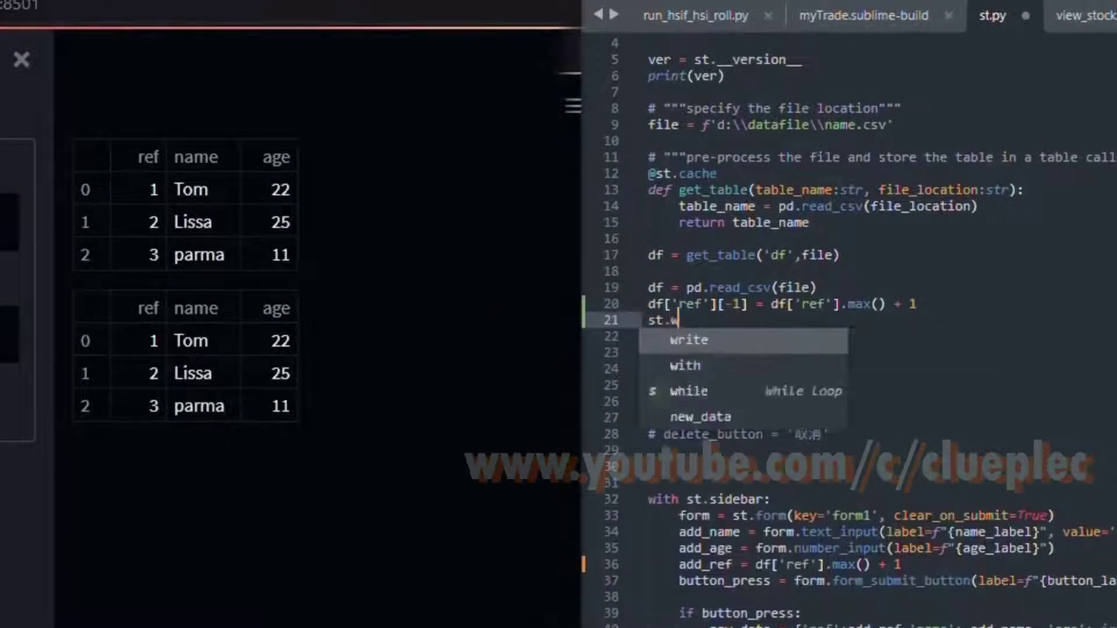
{"action": "key", "text": "ctrl+z"}
{"action": "key", "text": "Down"}
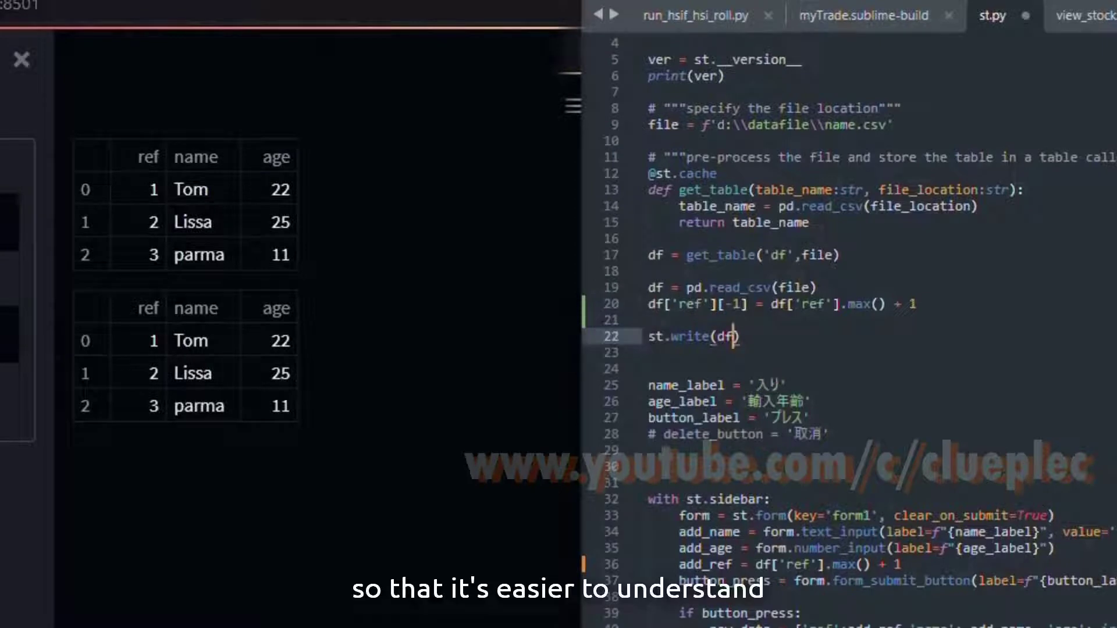
{"action": "key", "text": "Return"}
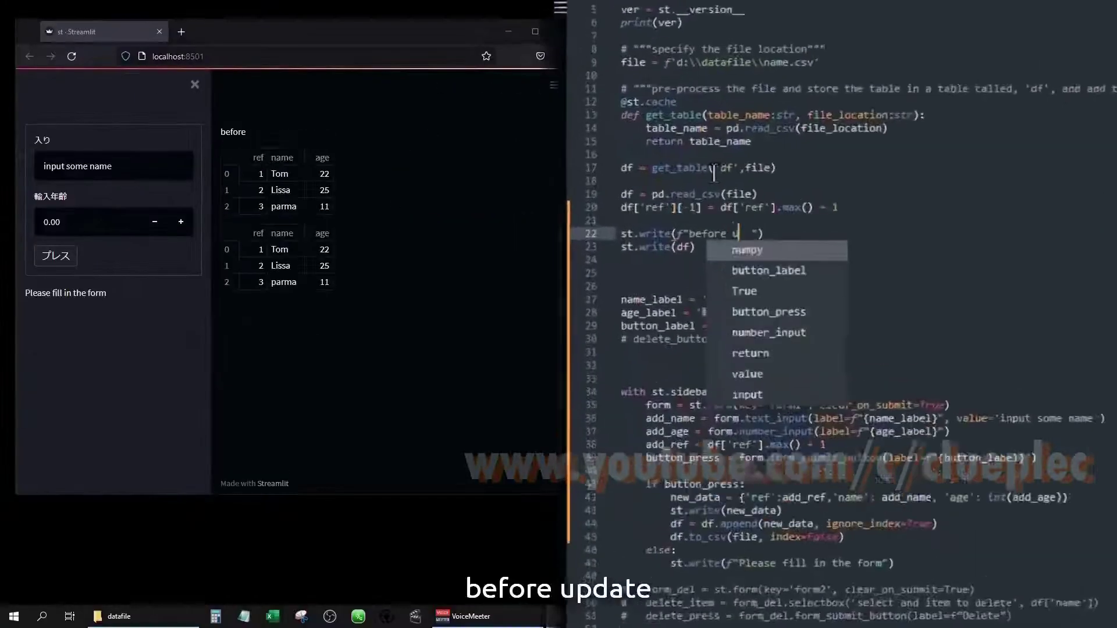
{"action": "type", "text": "st.write(f\"before update"}
{"action": "key", "text": "ctrl+s"}
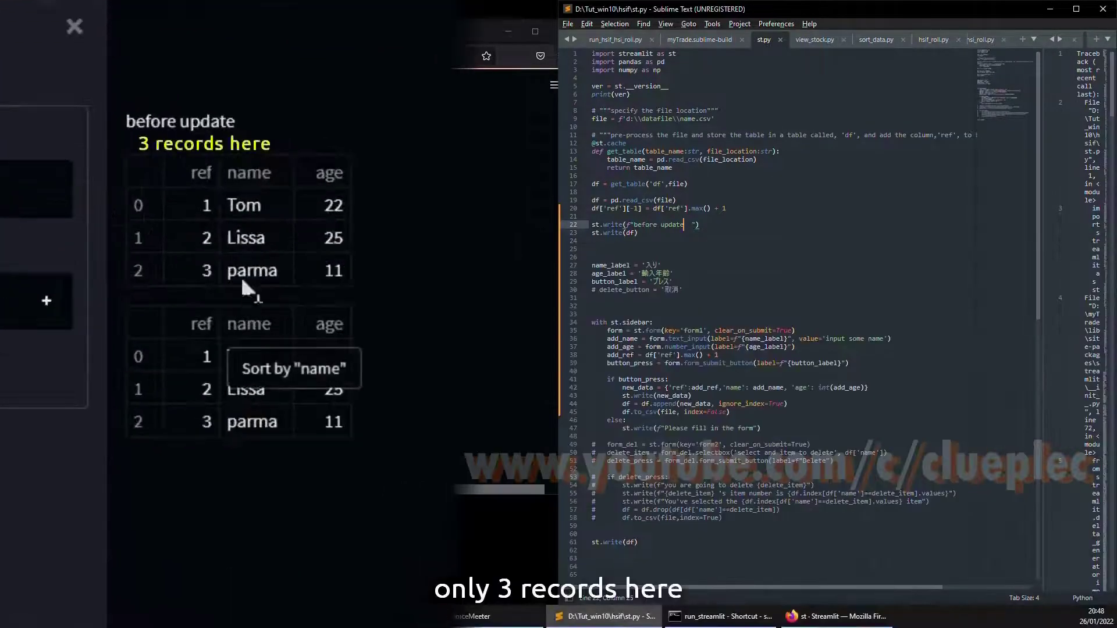
Add st.write(f"After update") above the final st.write(df) and save.
{"action": "left_click_drag", "start_coordinate": [794, 520], "coordinate": [609, 522]}
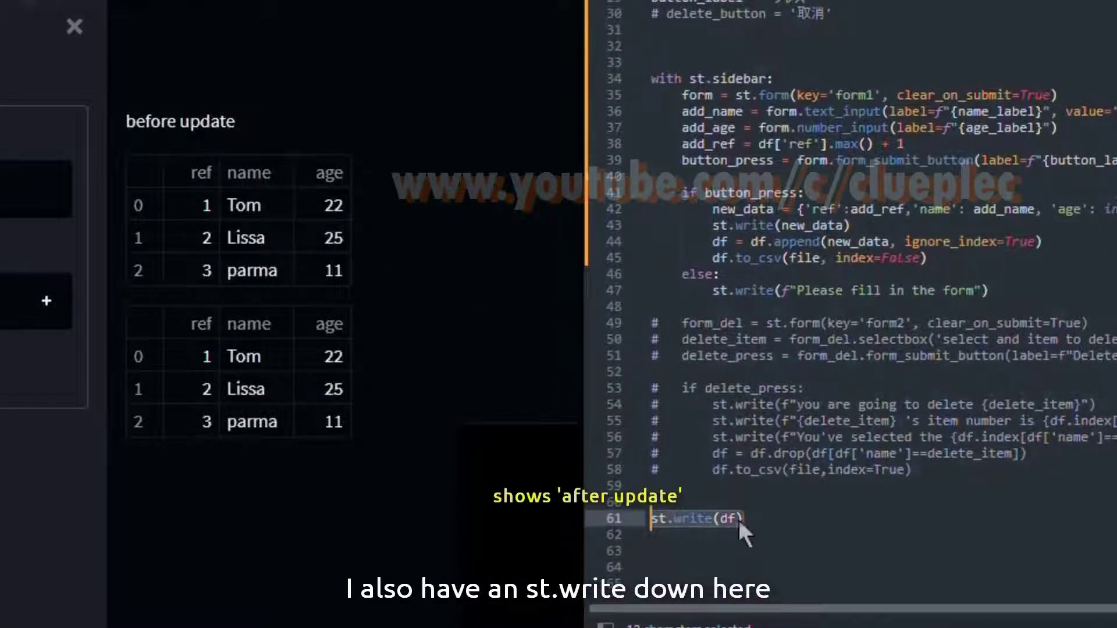
{"action": "key", "text": "ctrl+shift+Return"}
{"action": "type", "text": "t.w"}
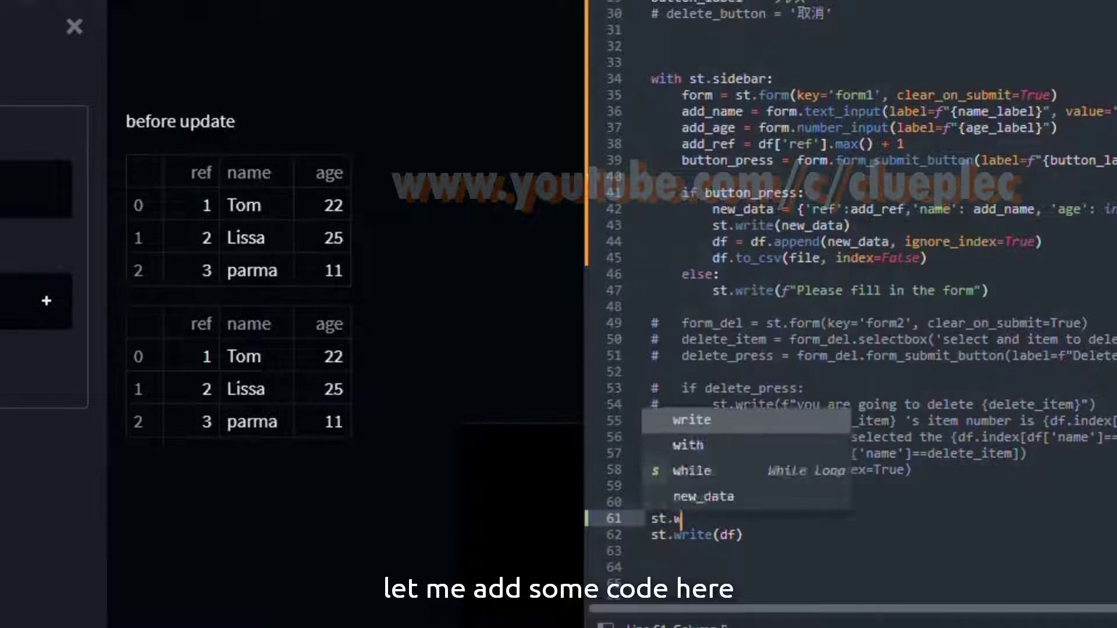
{"action": "key", "text": "Return"}
{"action": "type", "text": "(f\"A"}
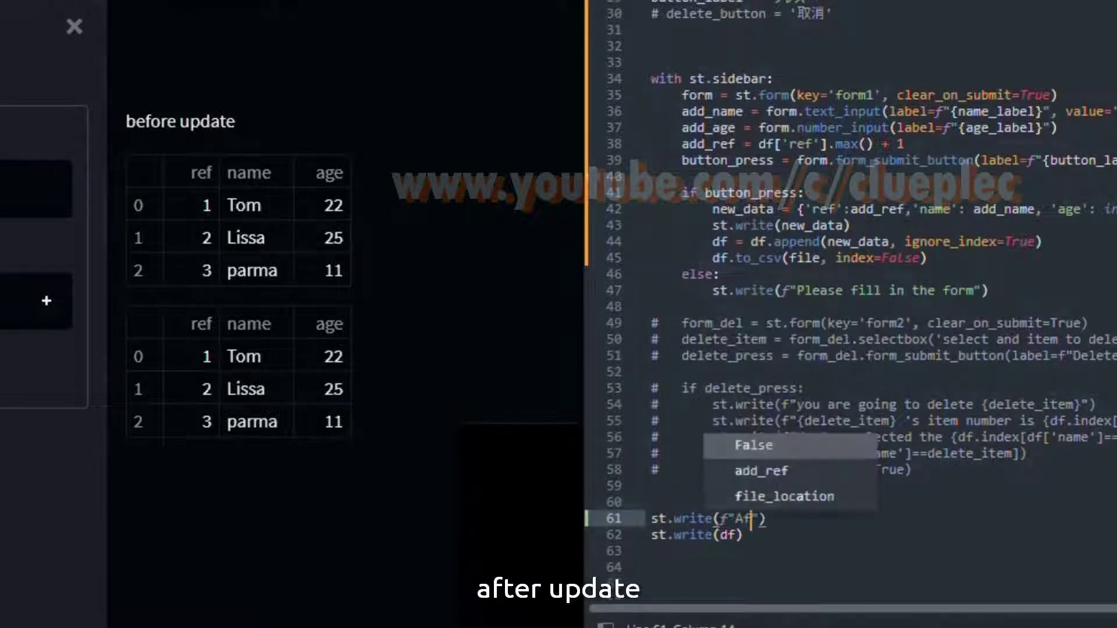
{"action": "type", "text": "fter update"}
{"action": "key", "text": "ctrl+s"}
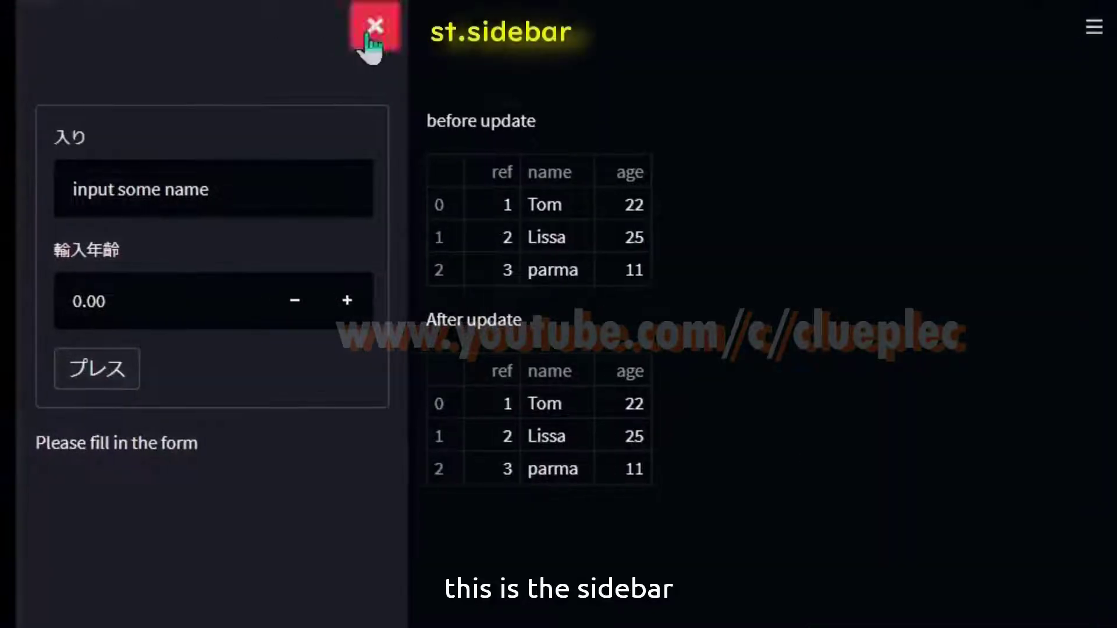
Collapse and reopen the sidebar, then change the name default to 'input 1 name' and save.
{"action": "left_click", "coordinate": [373, 28]}
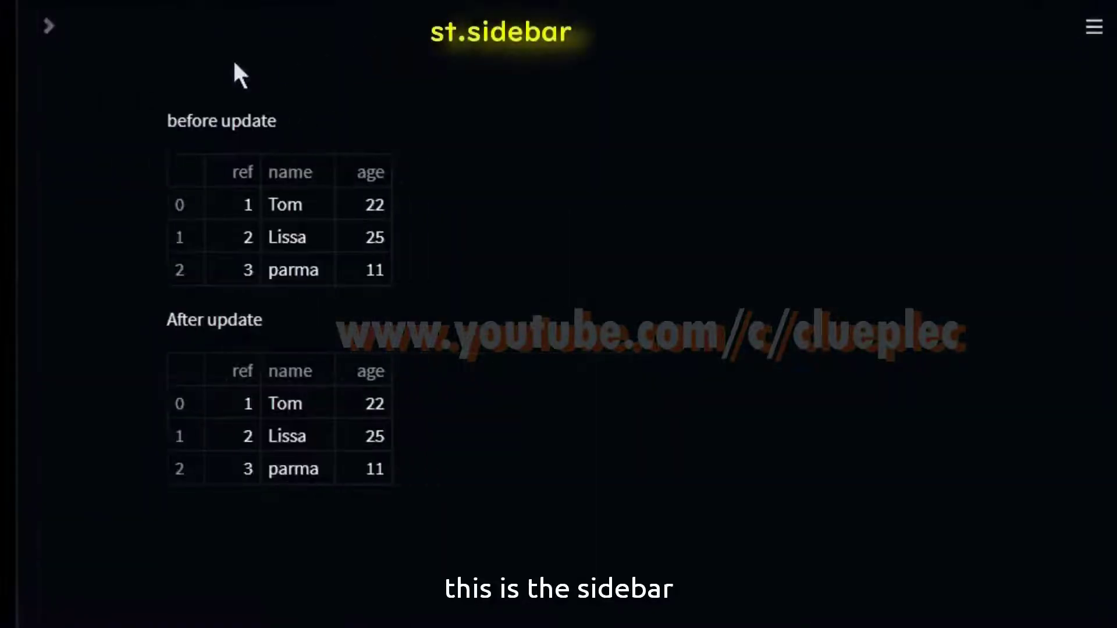
{"action": "left_click", "coordinate": [49, 26]}
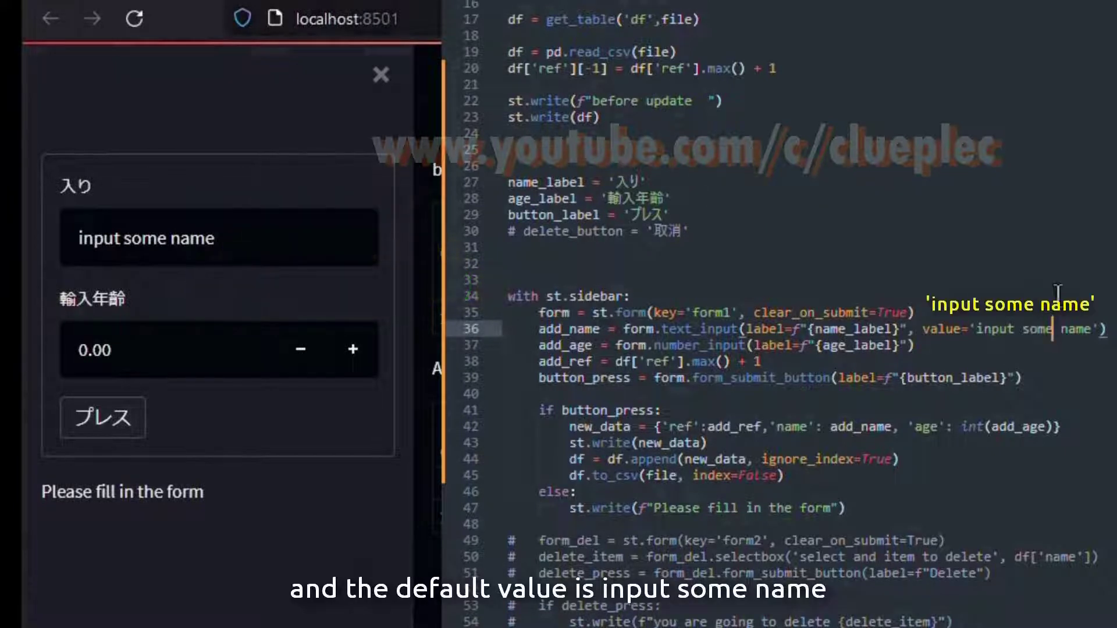
{"action": "double_click", "coordinate": [1035, 328]}
{"action": "key", "text": "BackSpace"}
{"action": "type", "text": "1"}
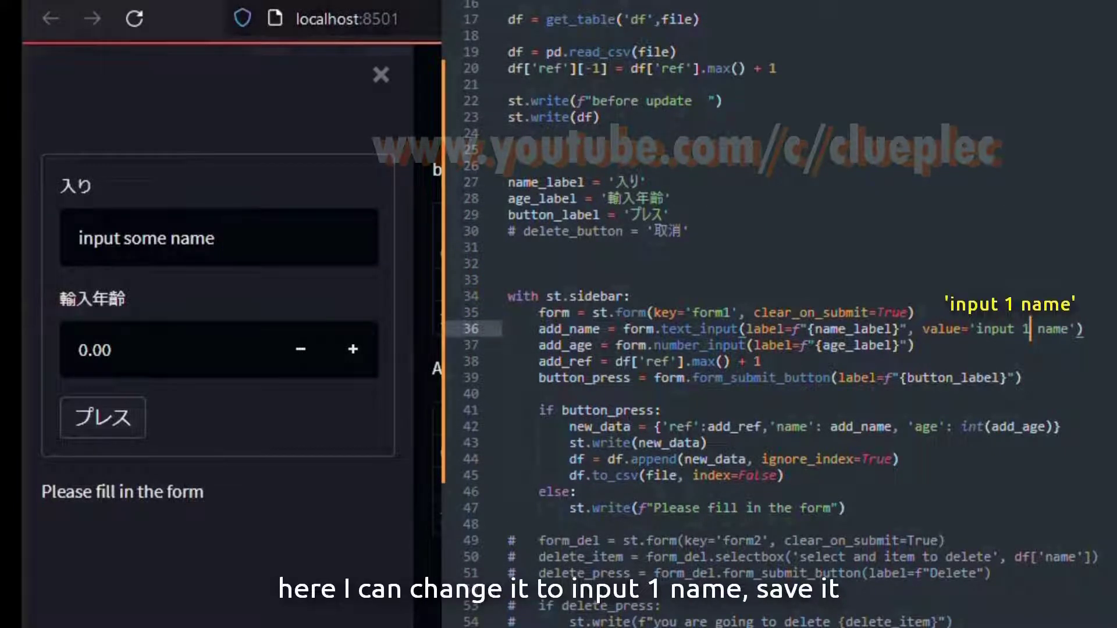
{"action": "key", "text": "ctrl+s"}
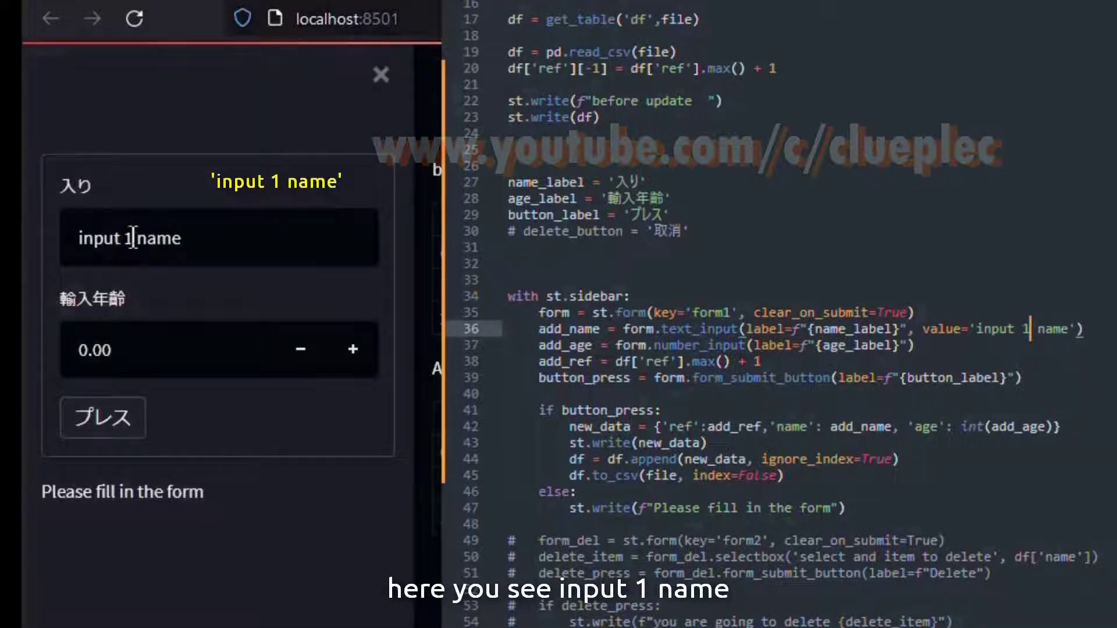
Clear the form's name field, tab between name and age, then return to the age_label line.
{"action": "left_click", "coordinate": [132, 238]}
{"action": "key", "text": "ctrl+a"}
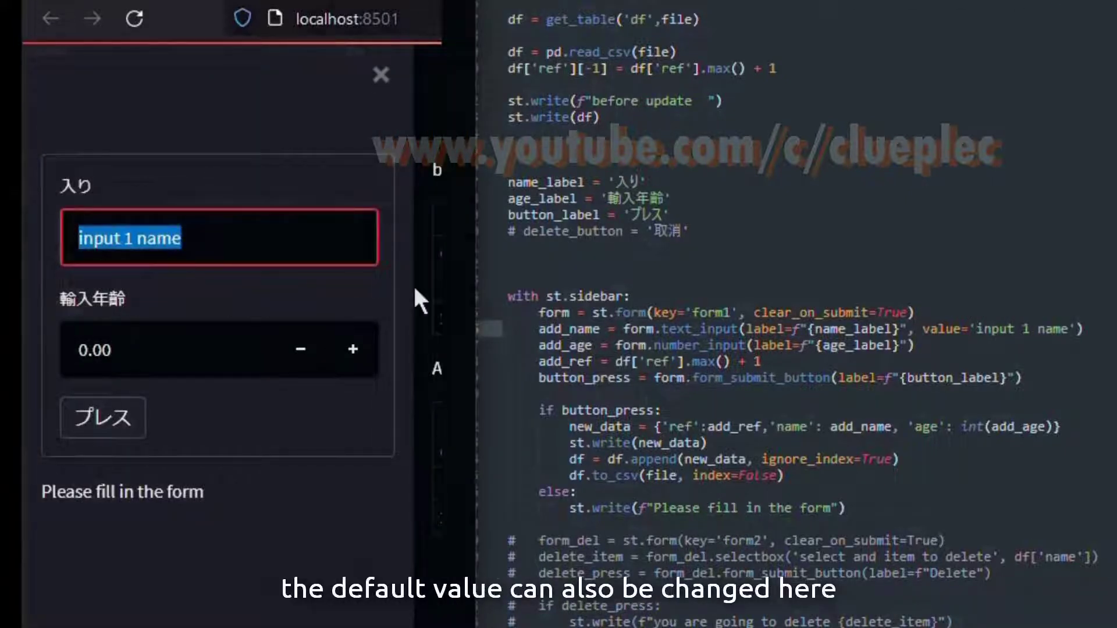
{"action": "type", "text": "dfkdf"}
{"action": "key", "text": "BackSpace"}
{"action": "key", "text": "BackSpace"}
{"action": "key", "text": "BackSpace"}
{"action": "key", "text": "Tab"}
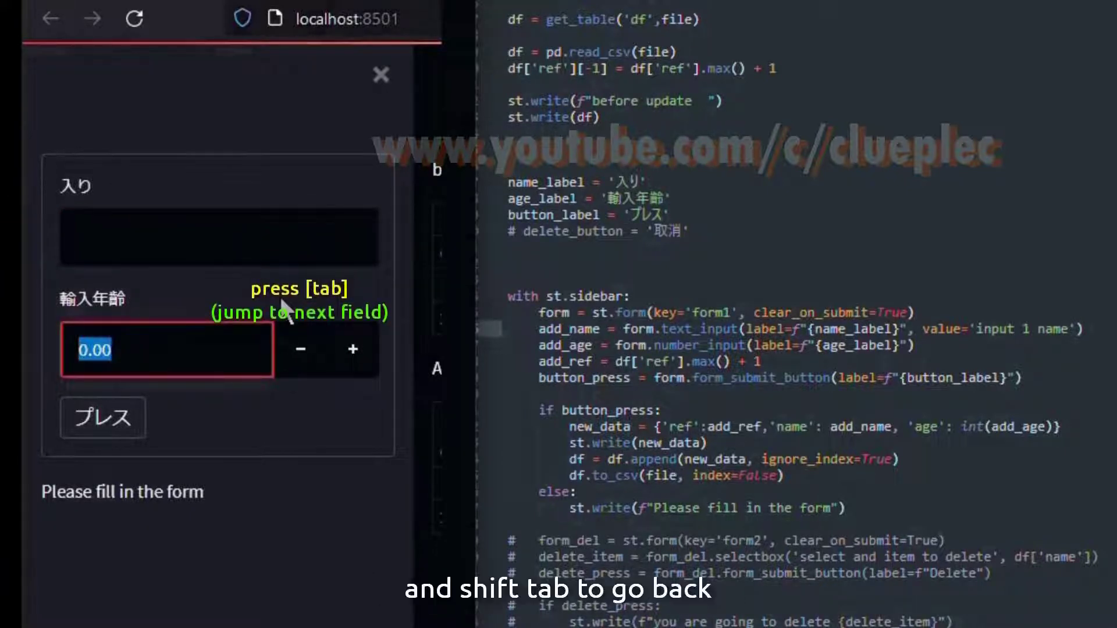
{"action": "key", "text": "shift+Tab"}
{"action": "left_click", "coordinate": [602, 360]}
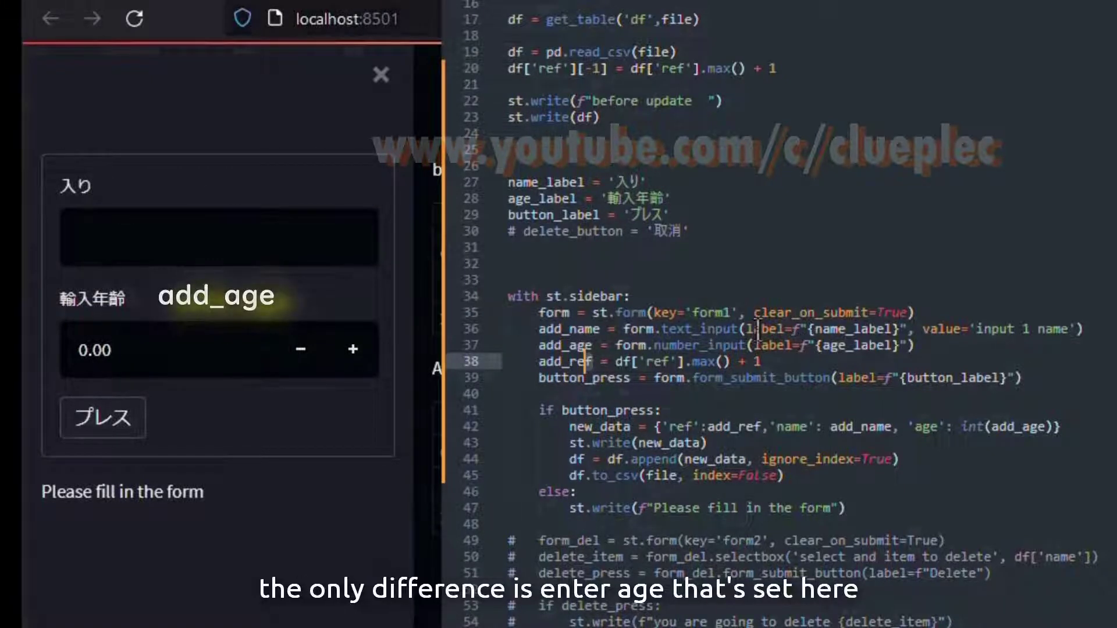
{"action": "left_click", "coordinate": [619, 199]}
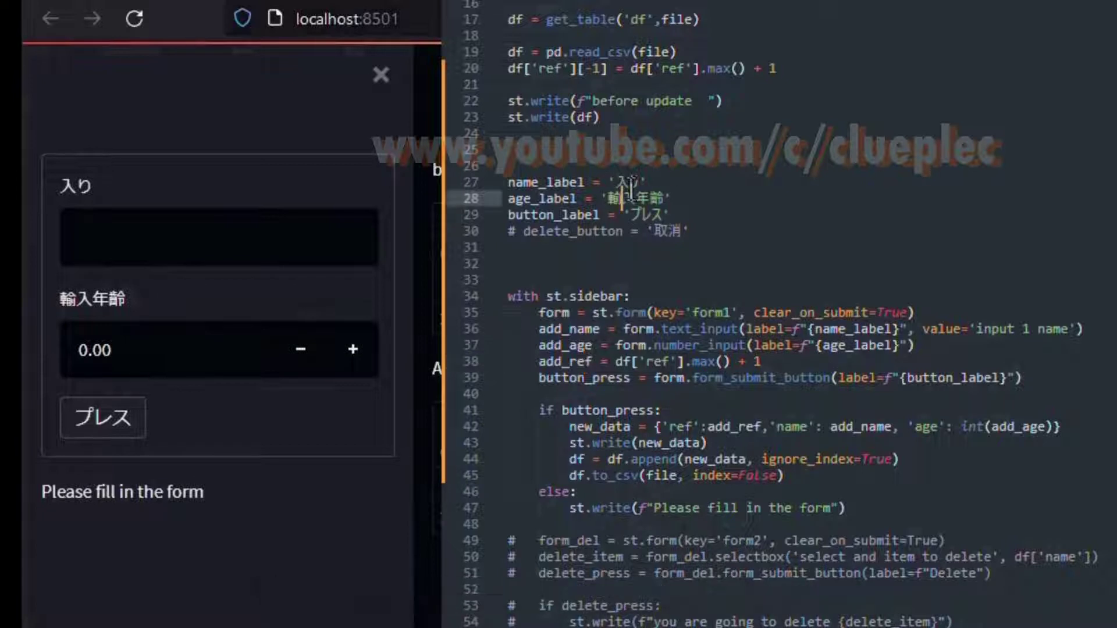
{"action": "left_click", "coordinate": [568, 360]}
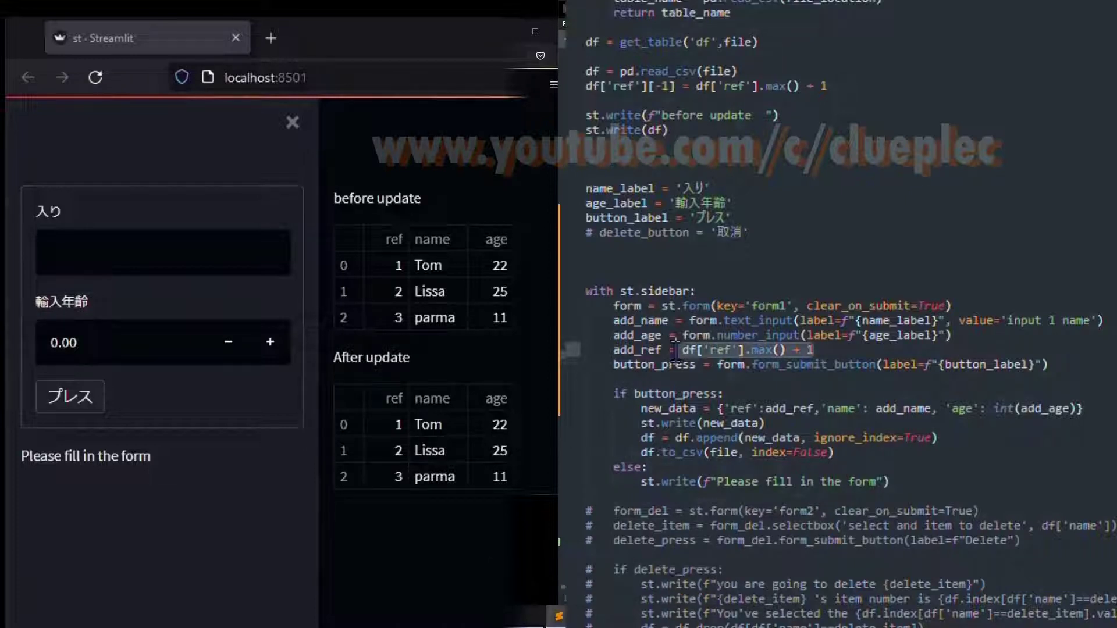
{"action": "left_click_drag", "start_coordinate": [830, 349], "coordinate": [614, 349]}
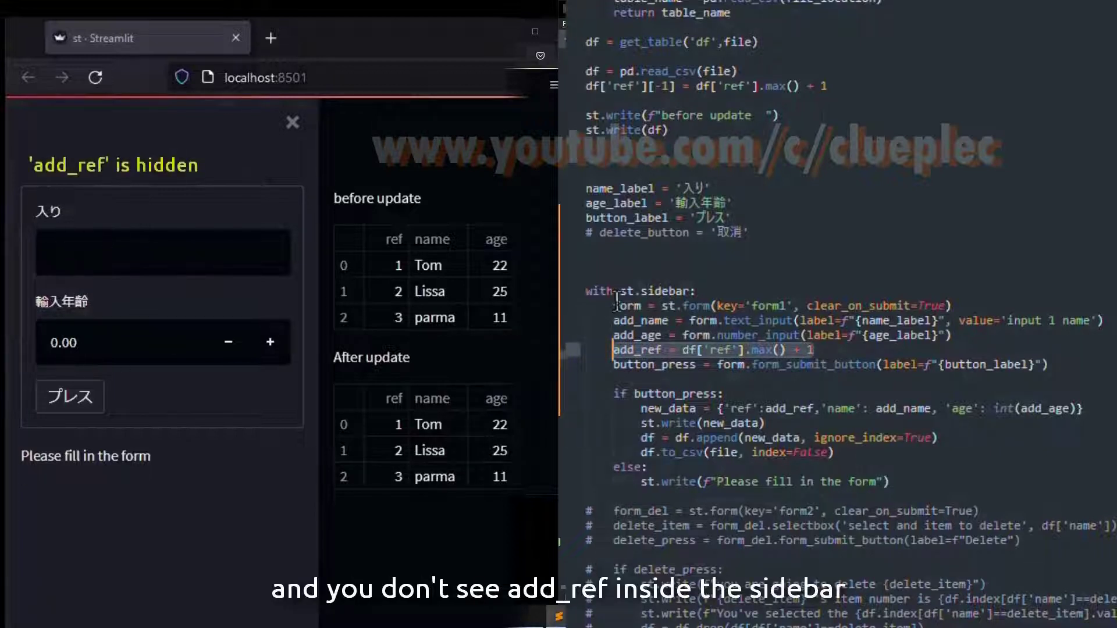
{"action": "left_click", "coordinate": [685, 350]}
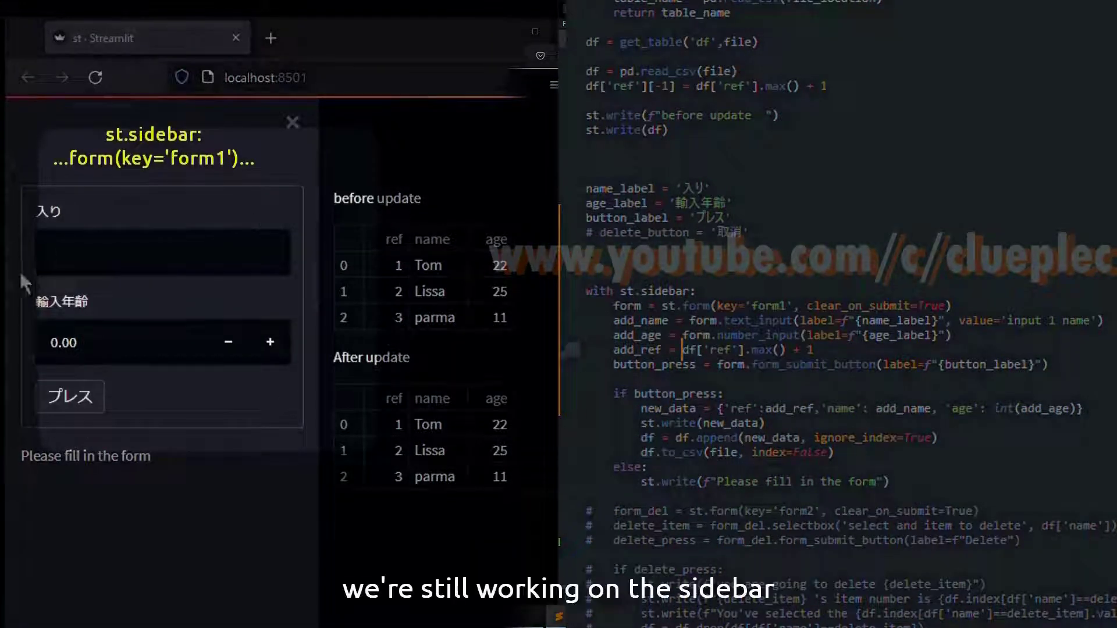
{"action": "left_click", "coordinate": [293, 123]}
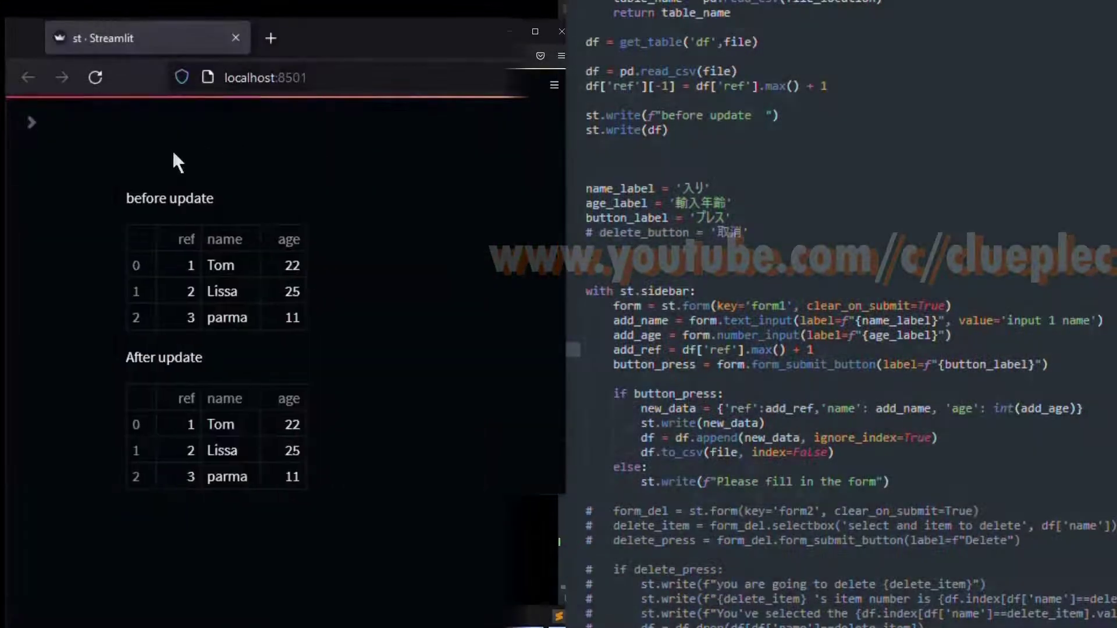
{"action": "left_click", "coordinate": [29, 127]}
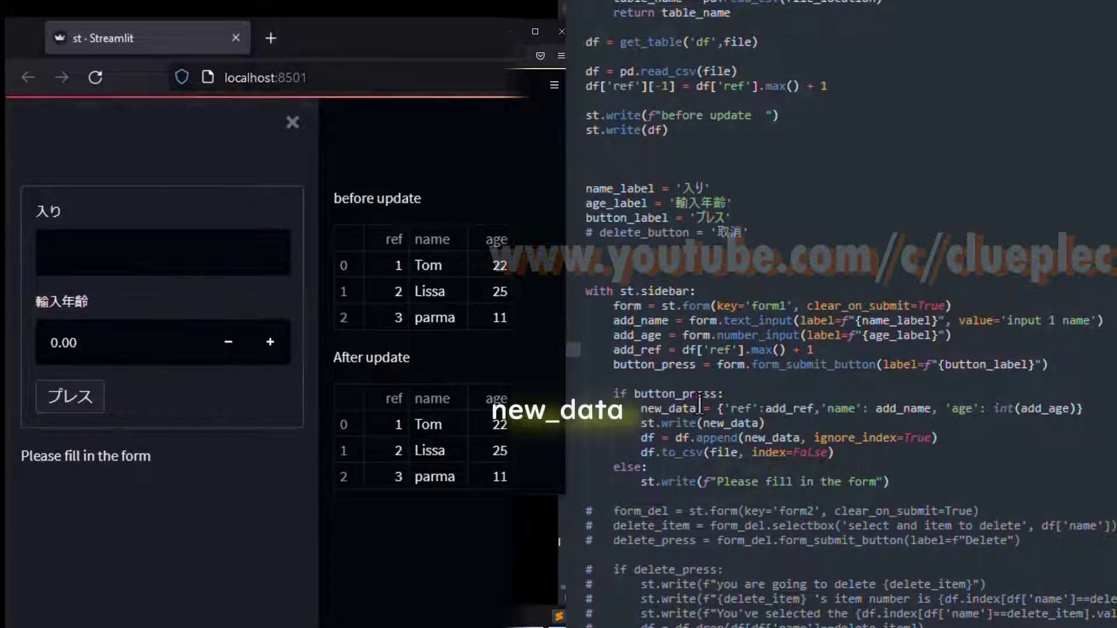
{"action": "left_click_drag", "start_coordinate": [584, 408], "coordinate": [977, 410]}
{"action": "left_click", "coordinate": [736, 409]}
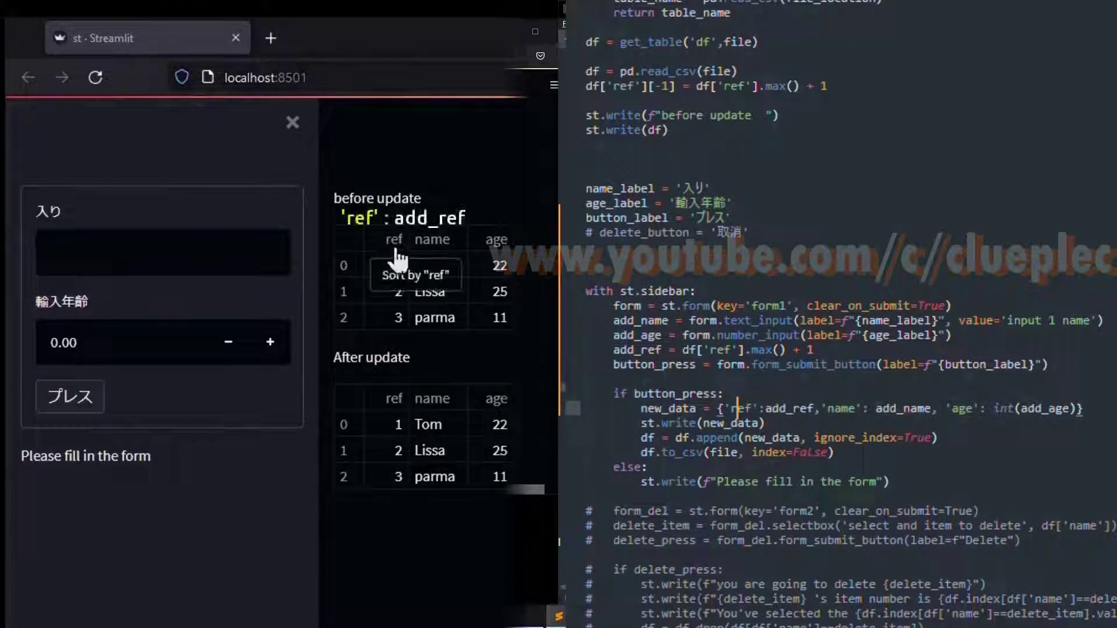
{"action": "left_click", "coordinate": [836, 406]}
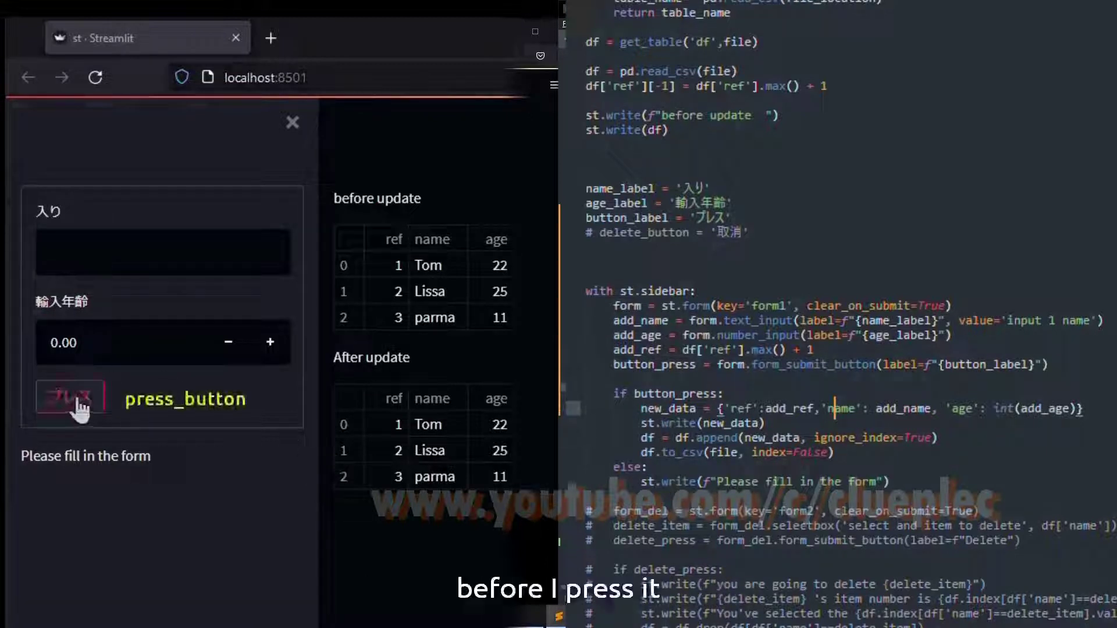
Submit the name 'whatever' with no age, adding ref 4 with age 0.
{"action": "left_click", "coordinate": [70, 247]}
{"action": "type", "text": "whate"}
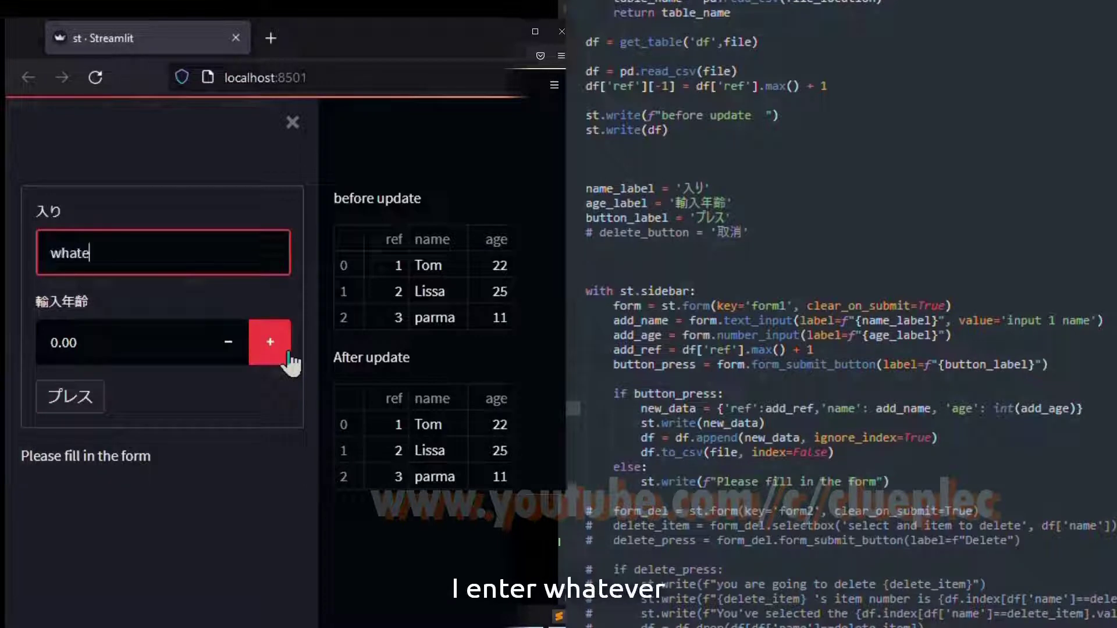
{"action": "type", "text": "ver"}
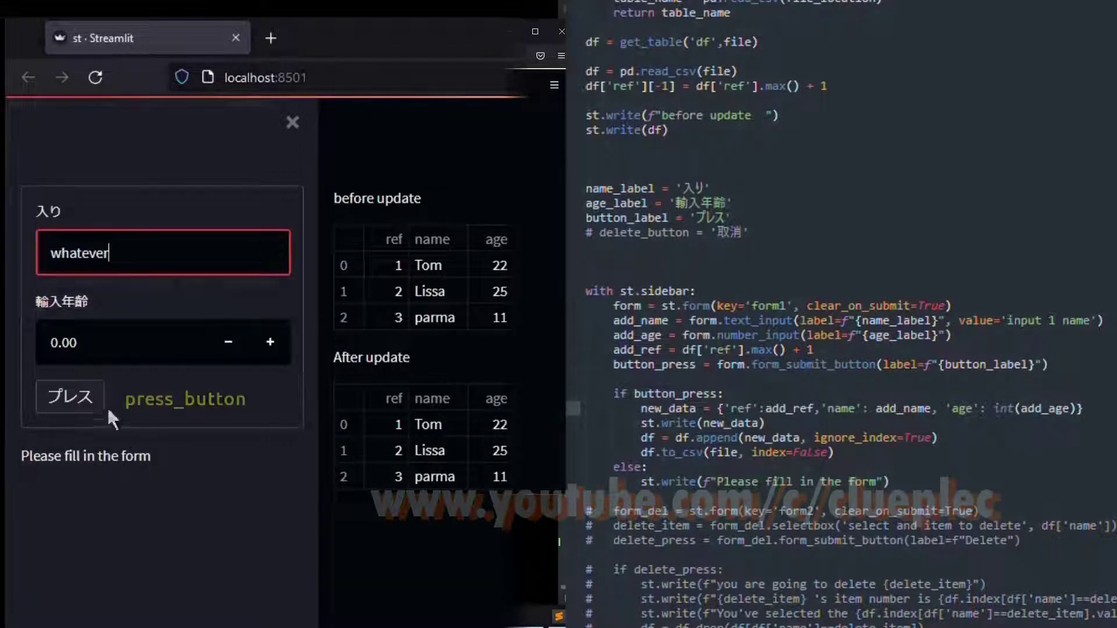
{"action": "left_click", "coordinate": [75, 410]}
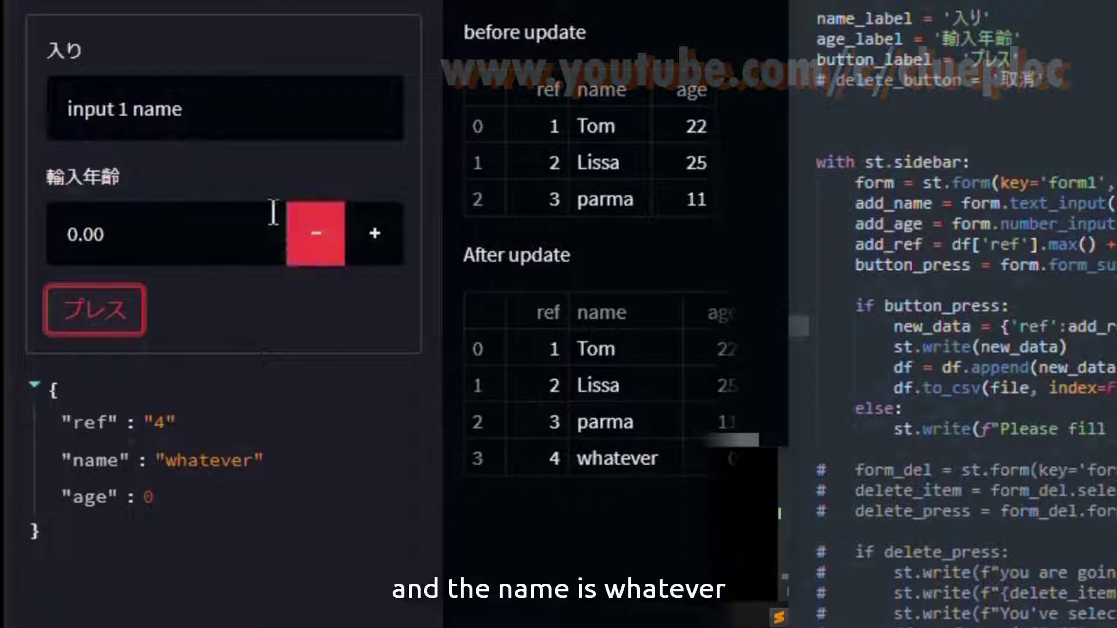
{"action": "mouse_move", "coordinate": [113, 502]}
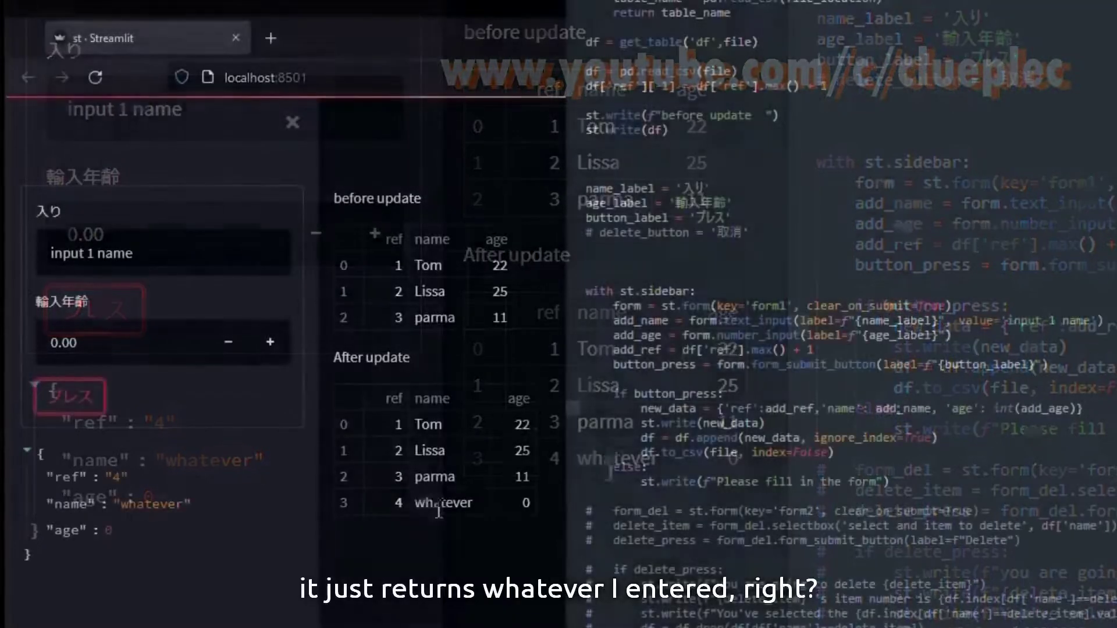
{"action": "left_click", "coordinate": [669, 467]}
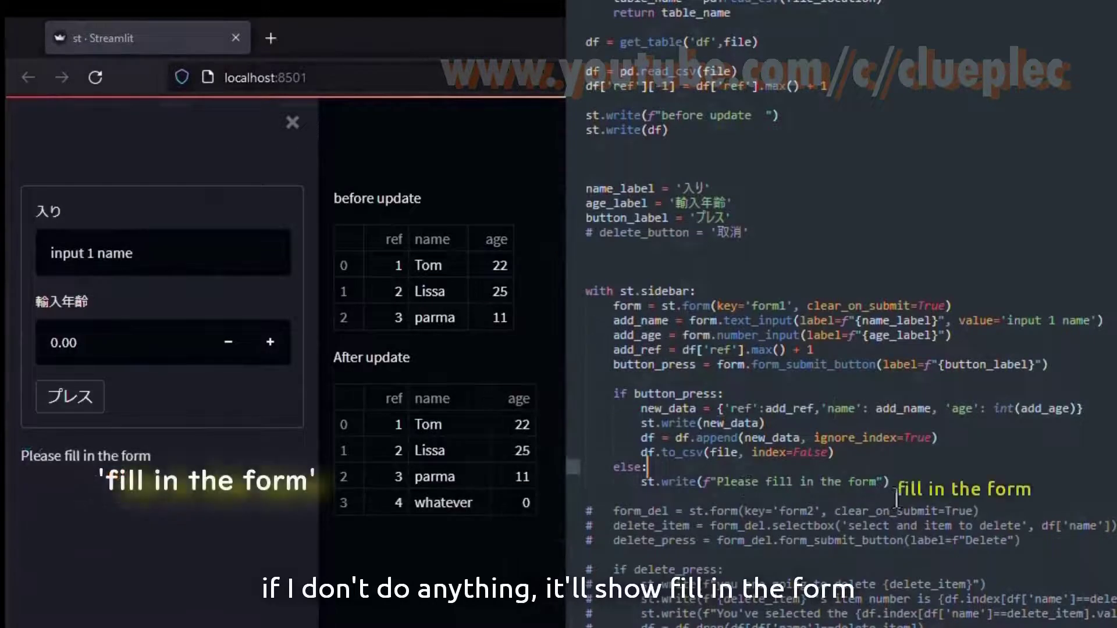
Replace the default name with 'the fifth', enter age 18, and submit.
{"action": "left_click_drag", "start_coordinate": [145, 253], "coordinate": [6, 227]}
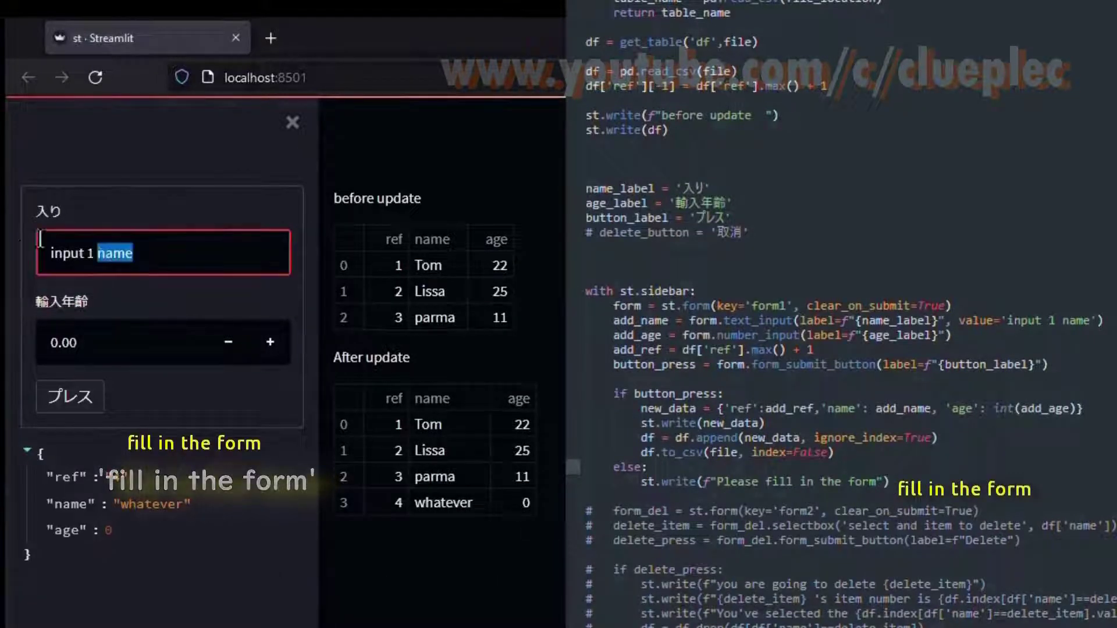
{"action": "type", "text": "t"}
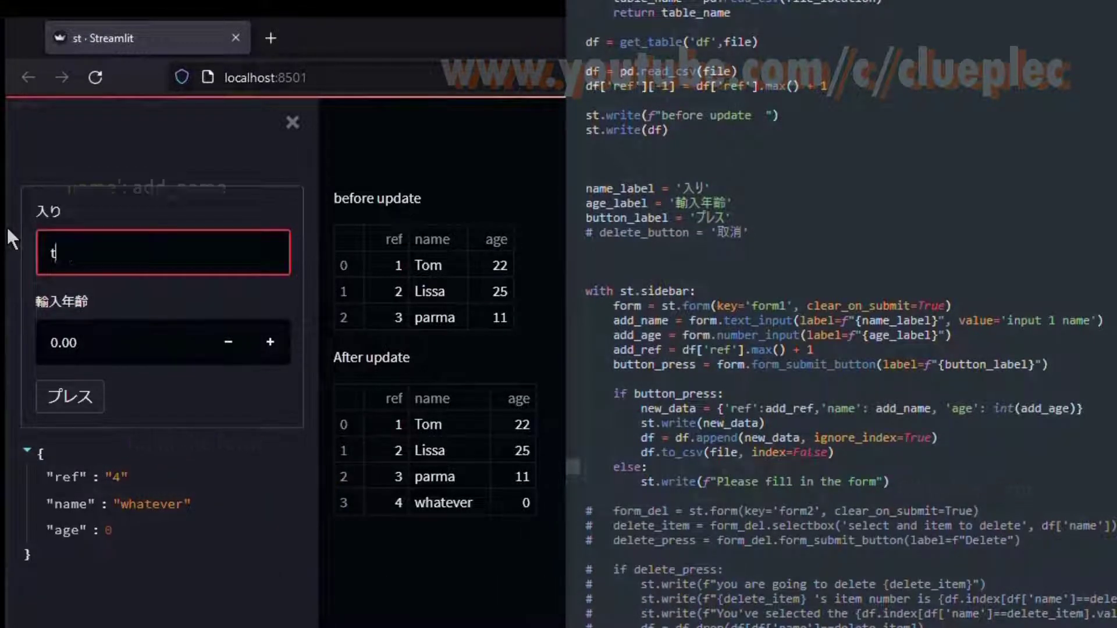
{"action": "type", "text": "he fifth"}
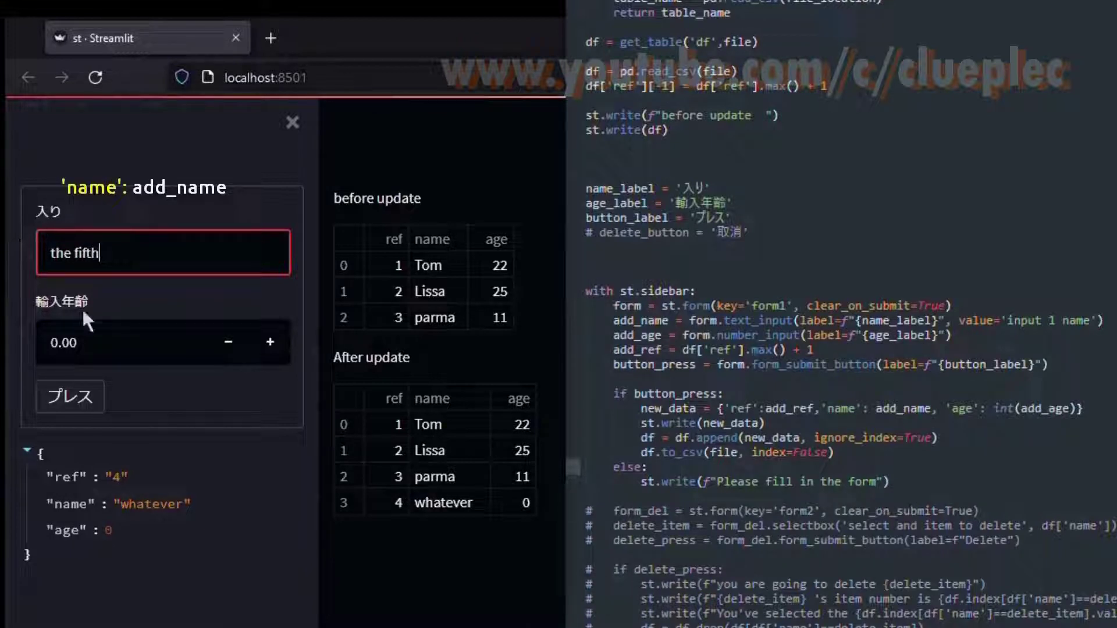
{"action": "key", "text": "Tab"}
{"action": "type", "text": "18"}
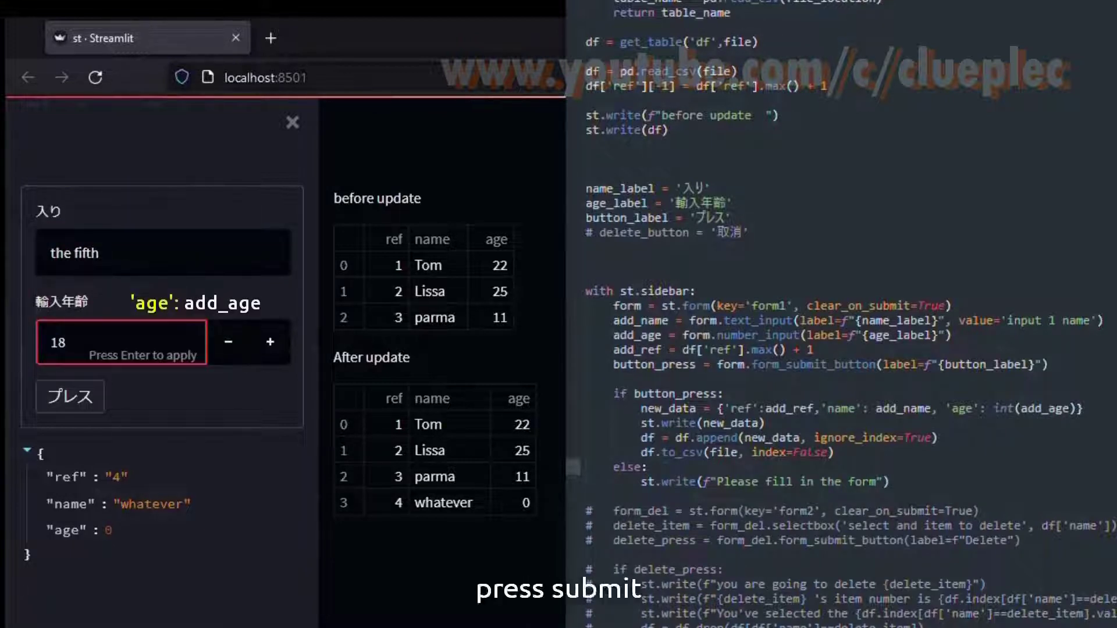
{"action": "left_click", "coordinate": [69, 398]}
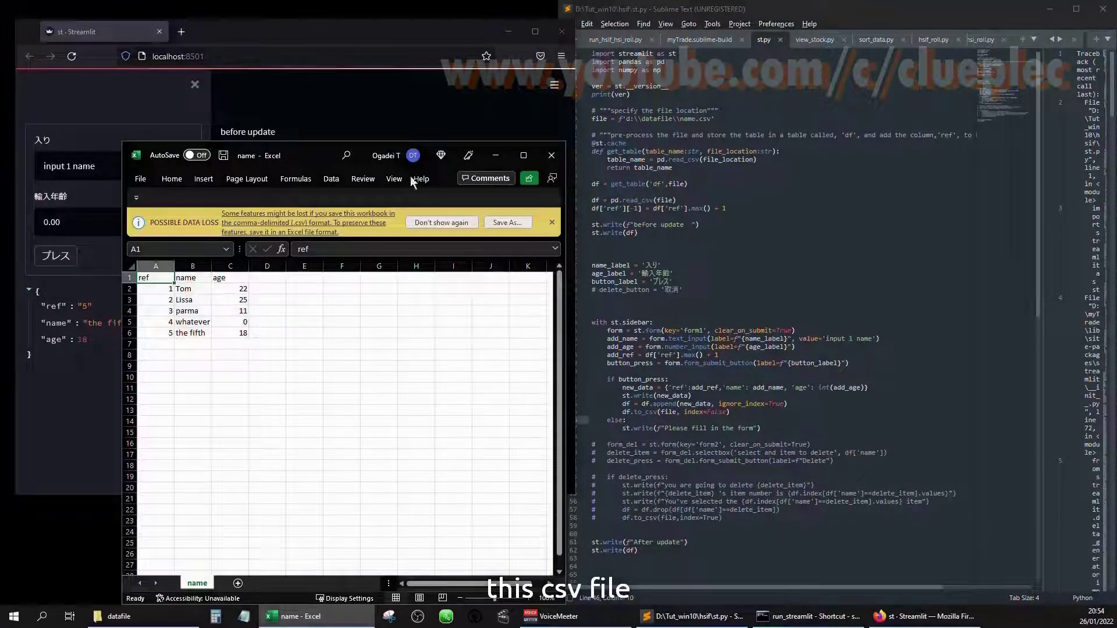
Drag the Excel window to the lower right, uncovering the after-update table with rows 4 and 5.
{"action": "left_click_drag", "start_coordinate": [295, 166], "coordinate": [554, 209]}
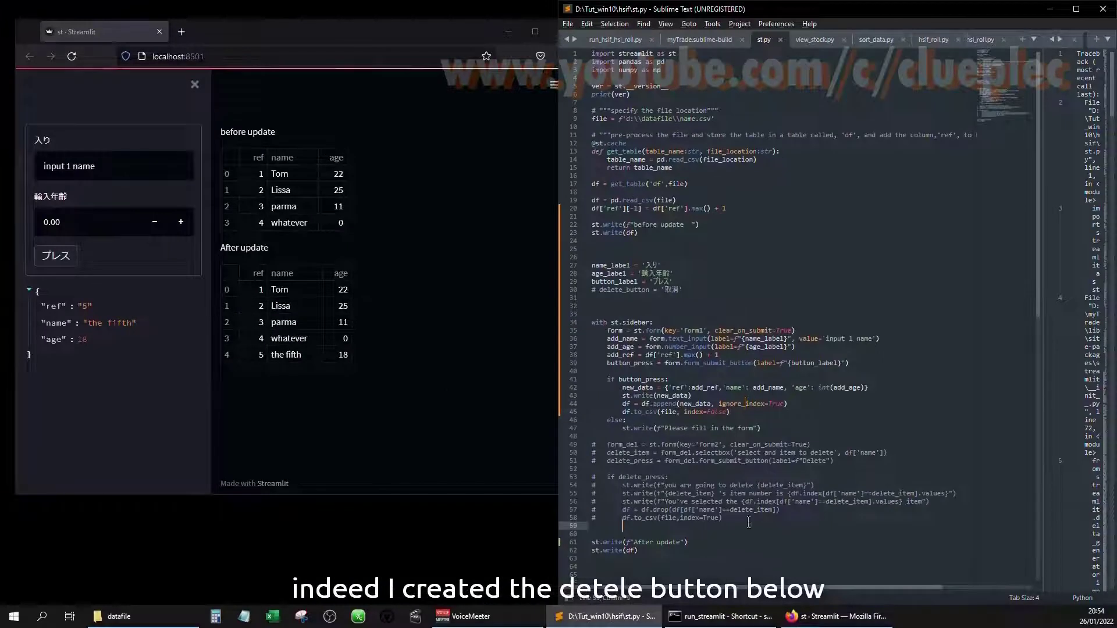
{"action": "left_click_drag", "start_coordinate": [621, 526], "coordinate": [556, 448]}
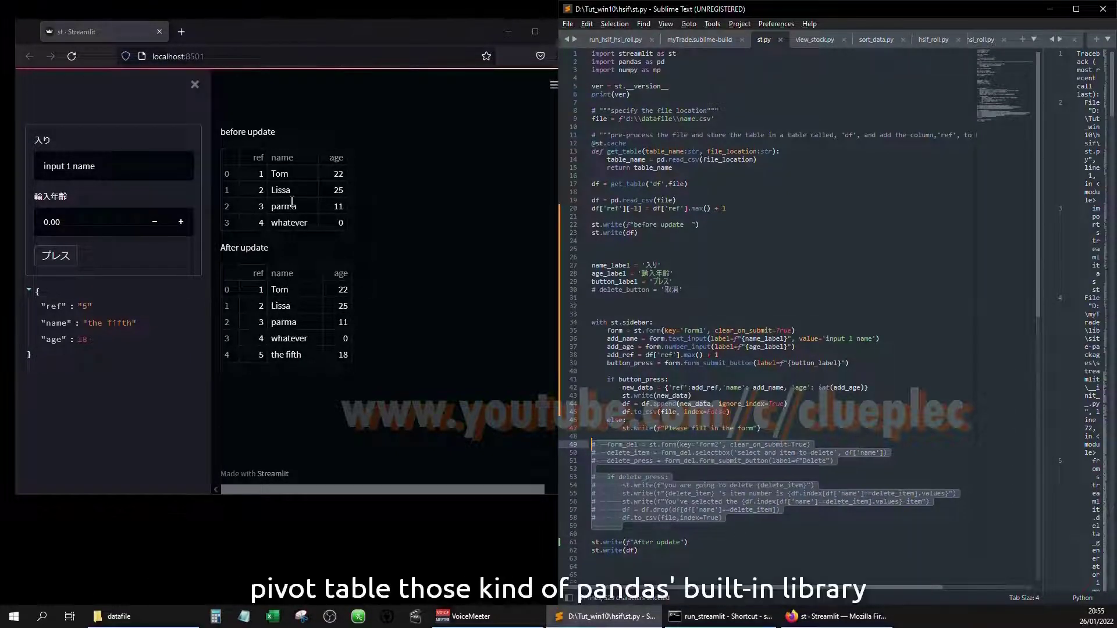
{"action": "left_click", "coordinate": [716, 347]}
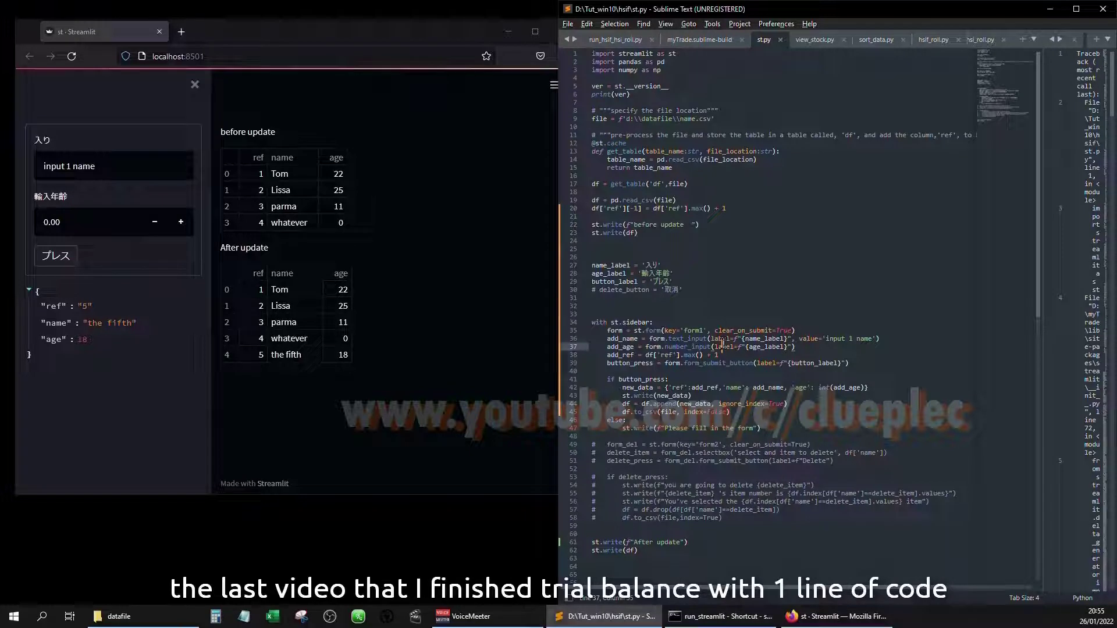
{"action": "left_click", "coordinate": [818, 291]}
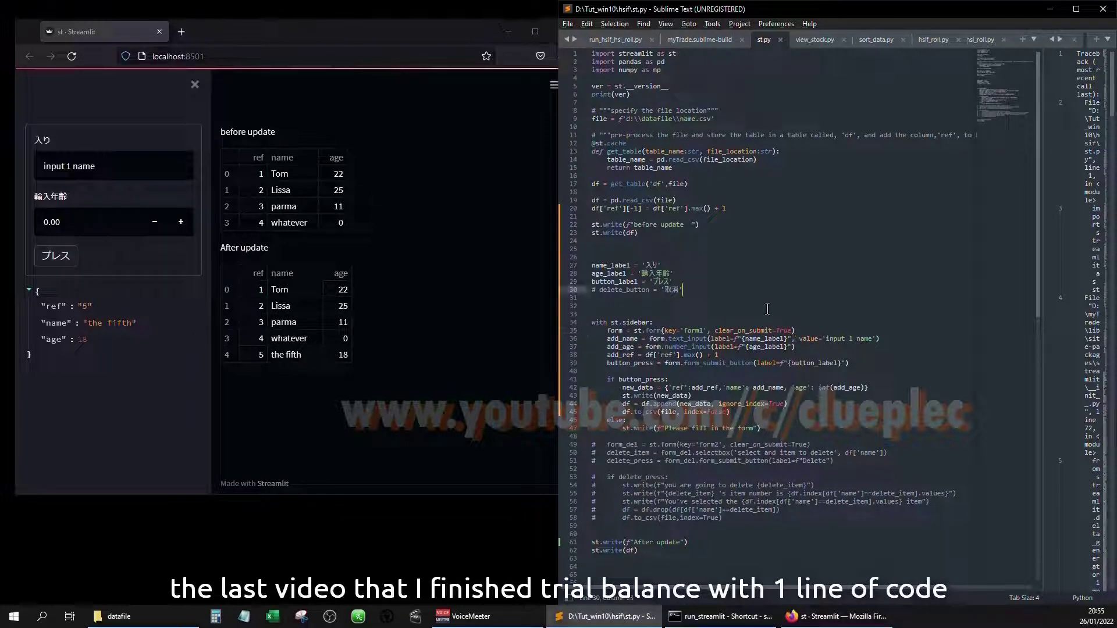